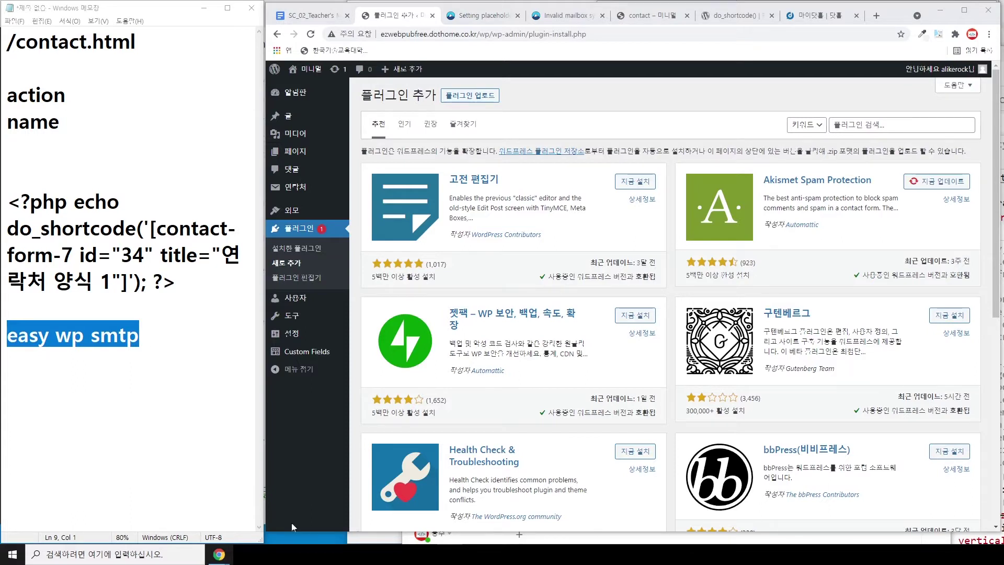
# Step: Search the Add Plugins directory for 'easy wp smtp' using the text from Notepad
pyautogui.moveTo(185, 333); pyautogui.dragTo(4, 337)
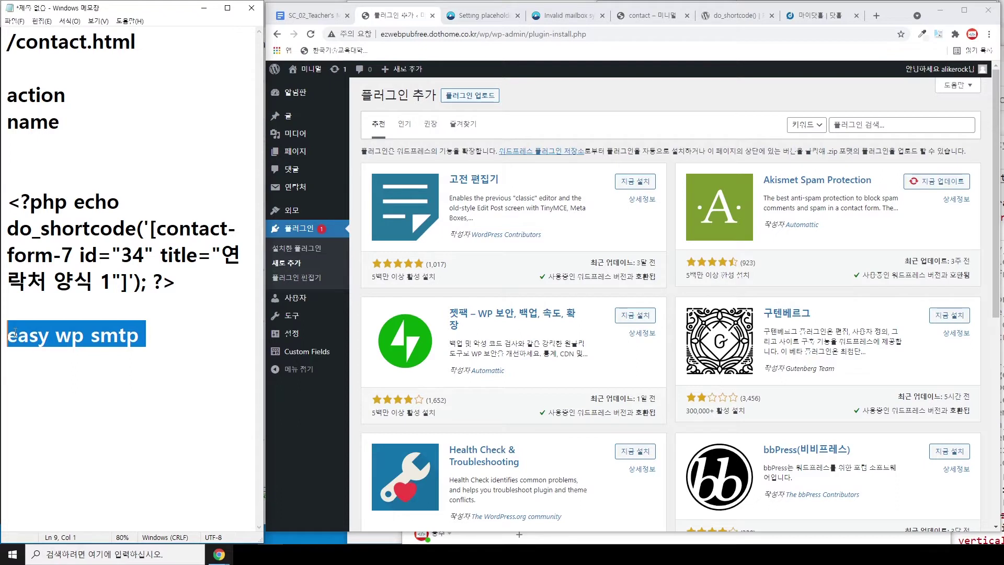
pyautogui.moveTo(140, 335); pyautogui.dragTo(8, 308)
pyautogui.moveTo(146, 334); pyautogui.dragTo(7, 335)
pyautogui.moveTo(73, 335); pyautogui.dragTo(884, 124)
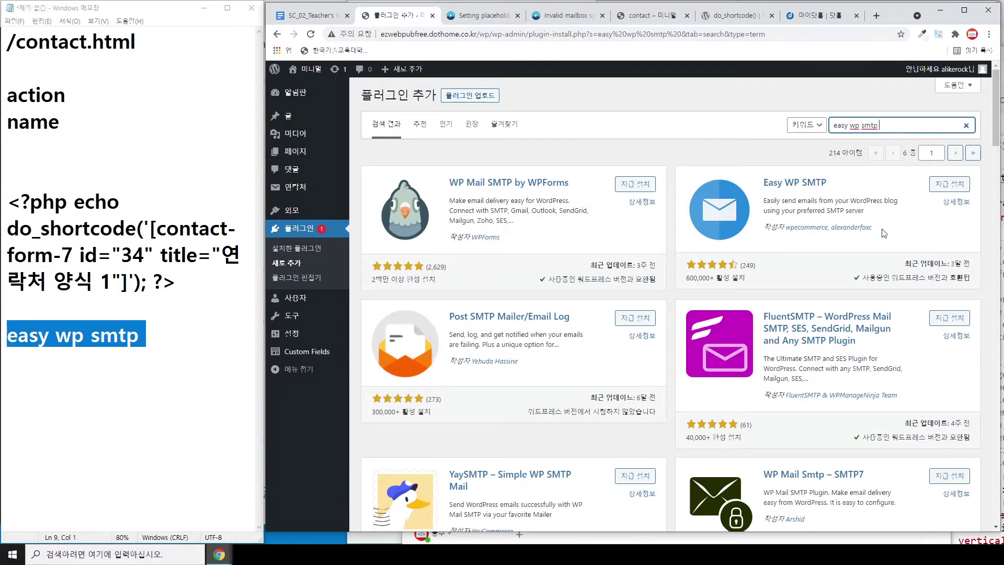
# Step: Install and activate the Easy WP SMTP plugin from its search-result card, then open its settings
pyautogui.moveTo(713, 156)
pyautogui.mouseDown()
pyautogui.moveTo(923, 267)
pyautogui.moveTo(916, 259)
pyautogui.mouseUp()
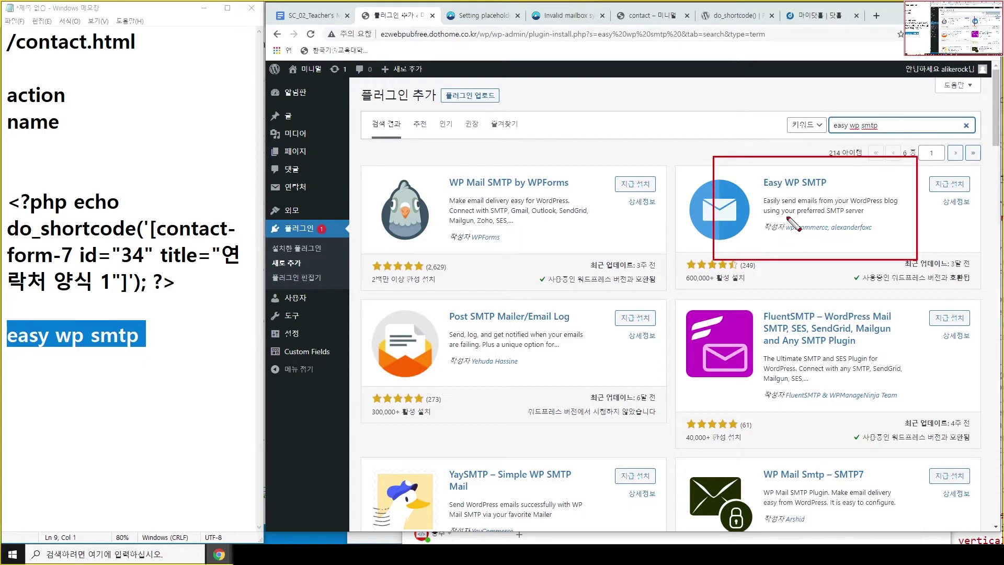
pyautogui.click(949, 184)
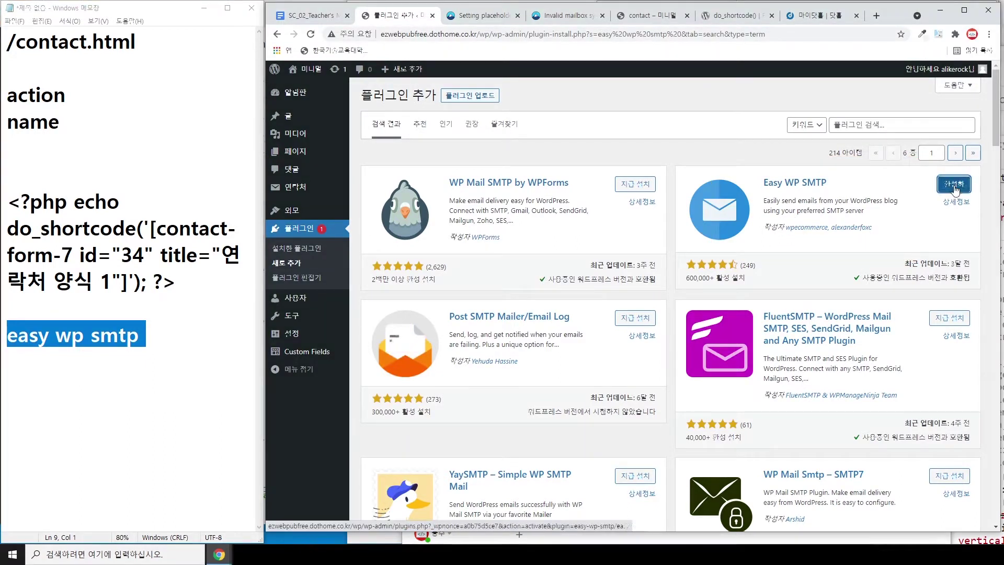
pyautogui.click(954, 184)
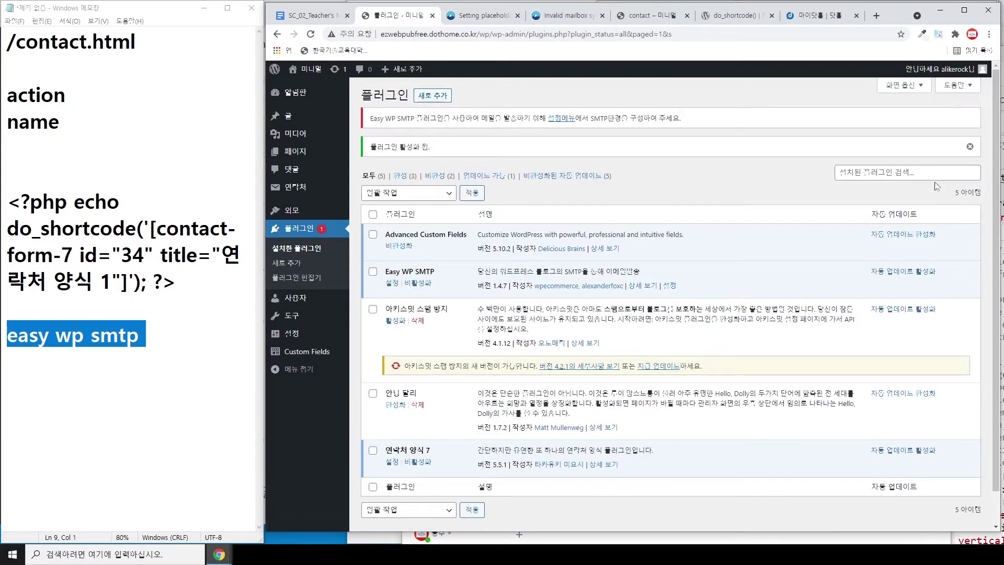
pyautogui.moveTo(375, 261)
pyautogui.mouseDown()
pyautogui.moveTo(460, 290)
pyautogui.moveTo(406, 295)
pyautogui.mouseUp()
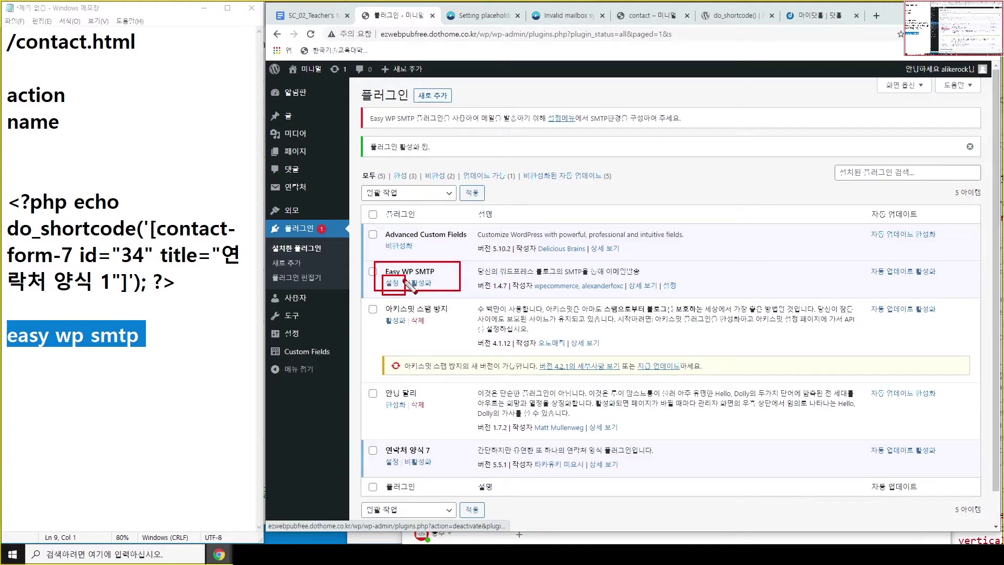
pyautogui.click(392, 282)
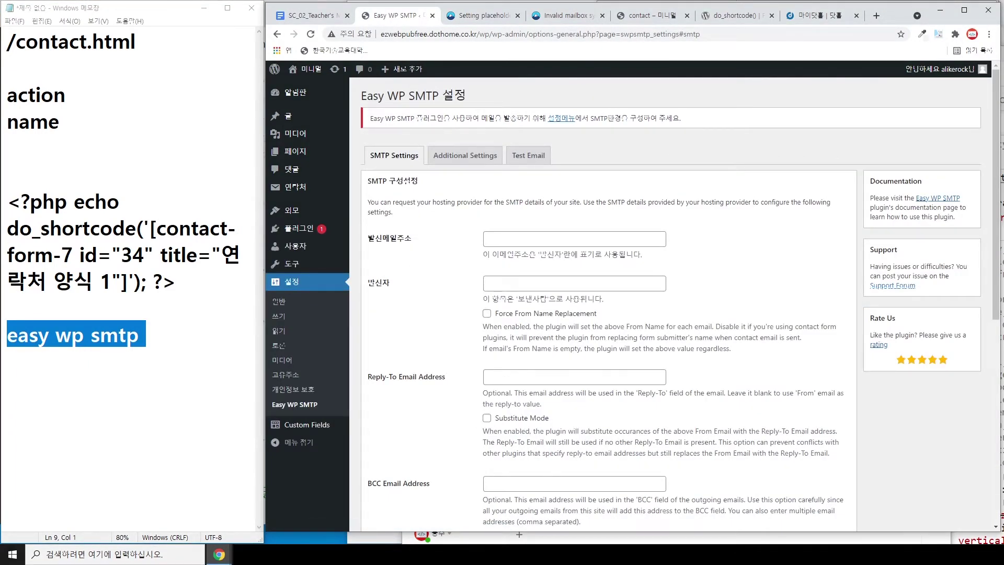
# Step: Enter the sender's Naver e-mail address in the From Email Address field, correcting the typo
pyautogui.click(511, 236)
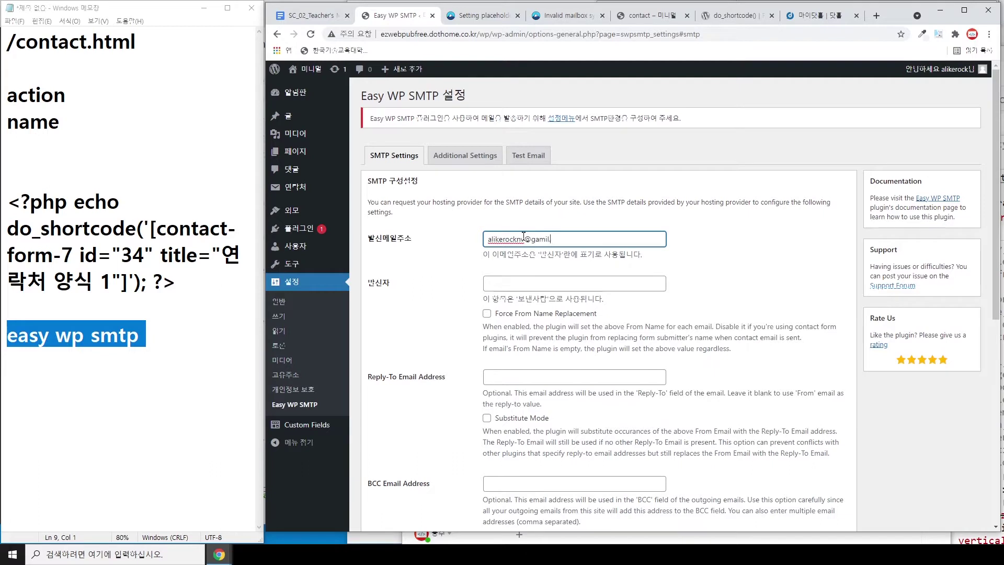
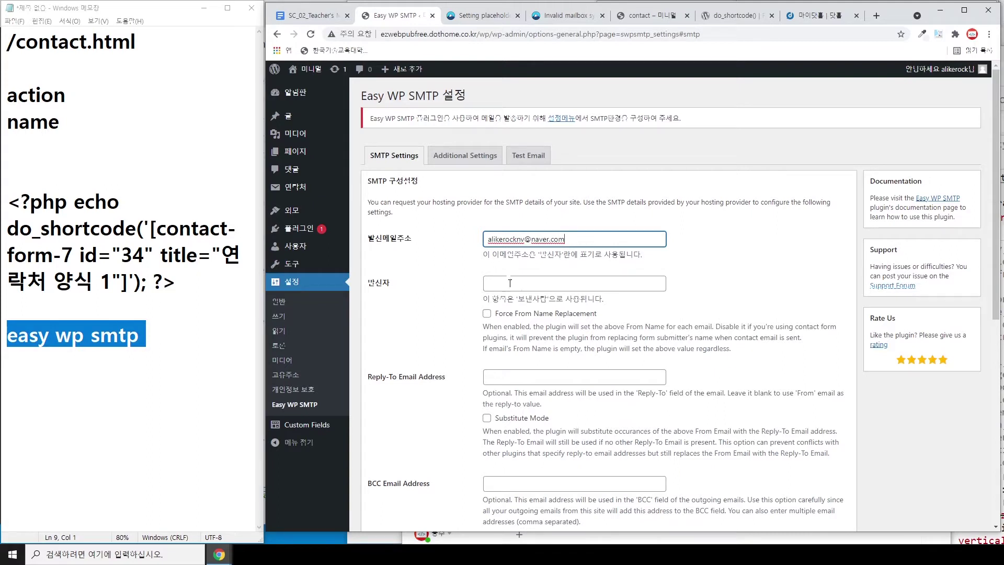
pyautogui.click(633, 257)
pyautogui.scroll(-1, 749, 307)
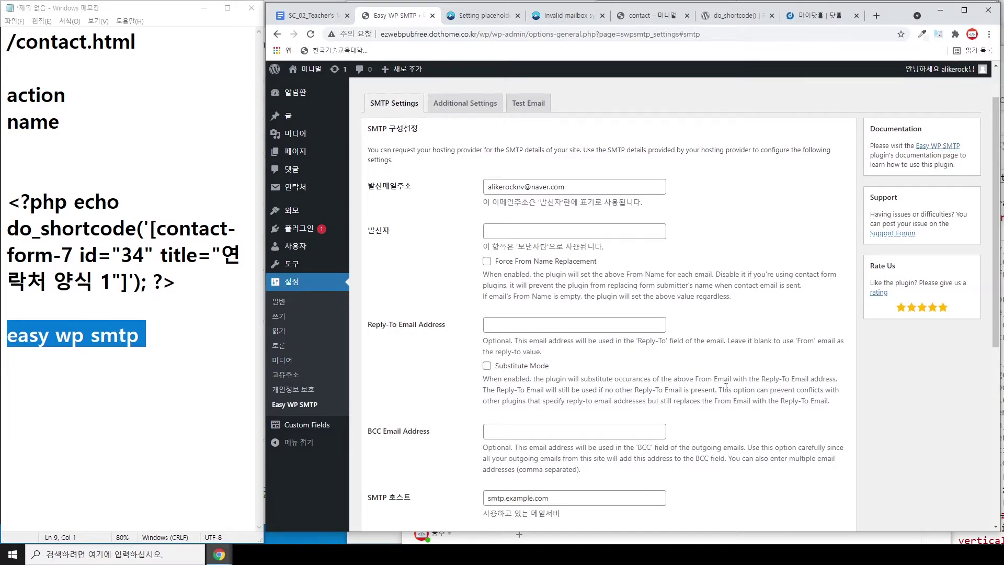
# Step: Scroll to and highlight the SMTP host, encryption, port and username fields
pyautogui.scroll(-3, 737, 345)
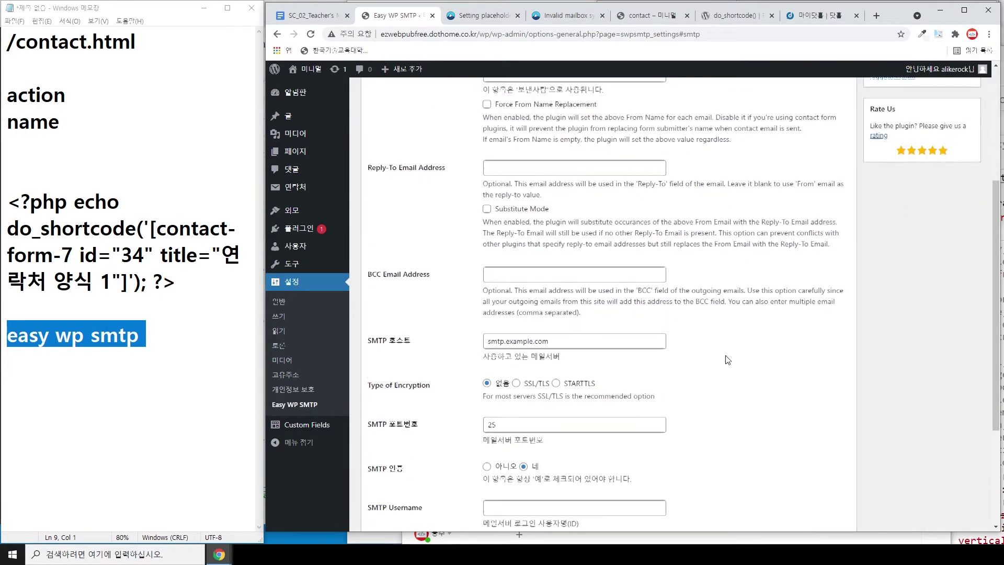
pyautogui.scroll(-1, 732, 360)
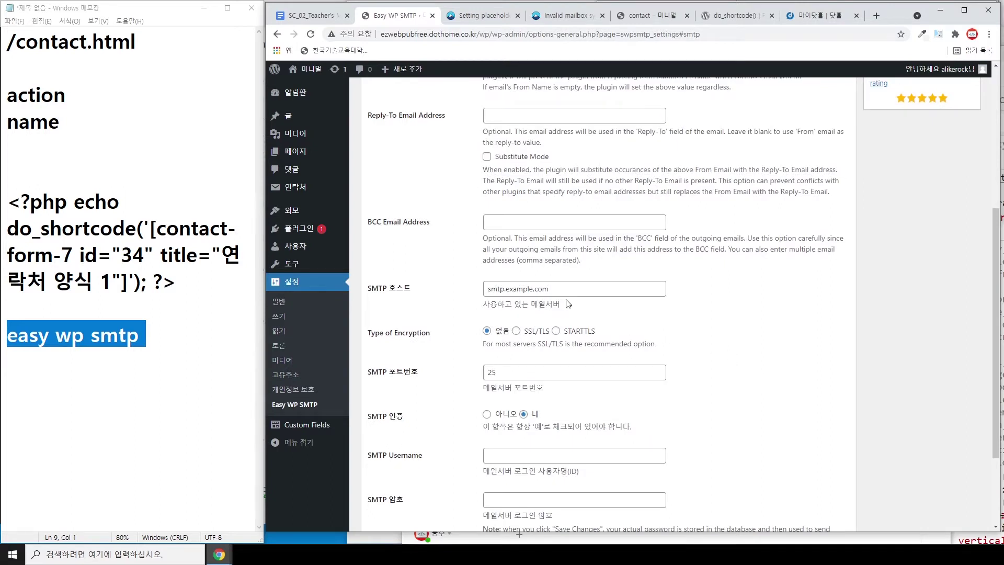
pyautogui.moveTo(477, 281); pyautogui.dragTo(583, 306)
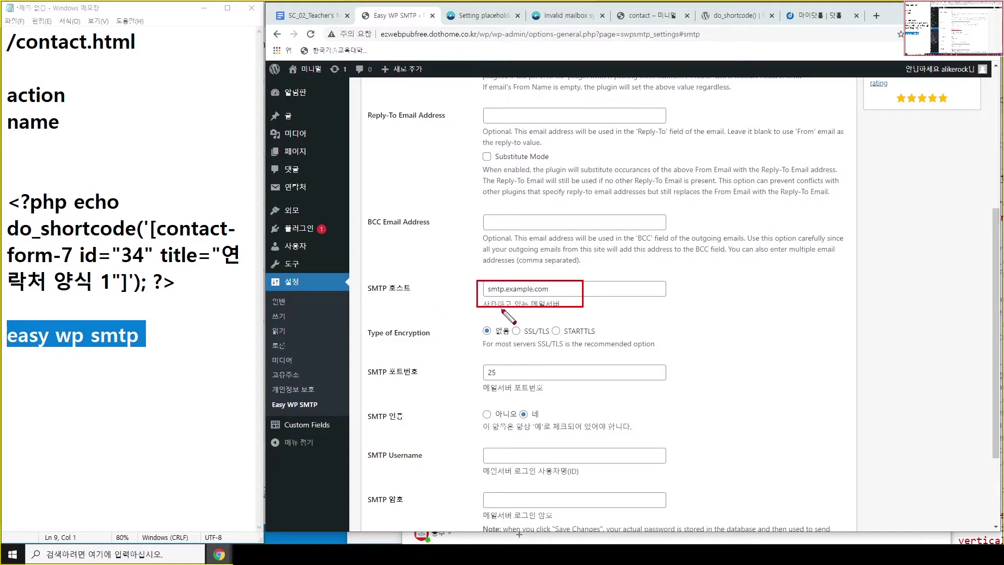
pyautogui.moveTo(368, 275); pyautogui.dragTo(582, 313)
pyautogui.moveTo(461, 316); pyautogui.dragTo(605, 346)
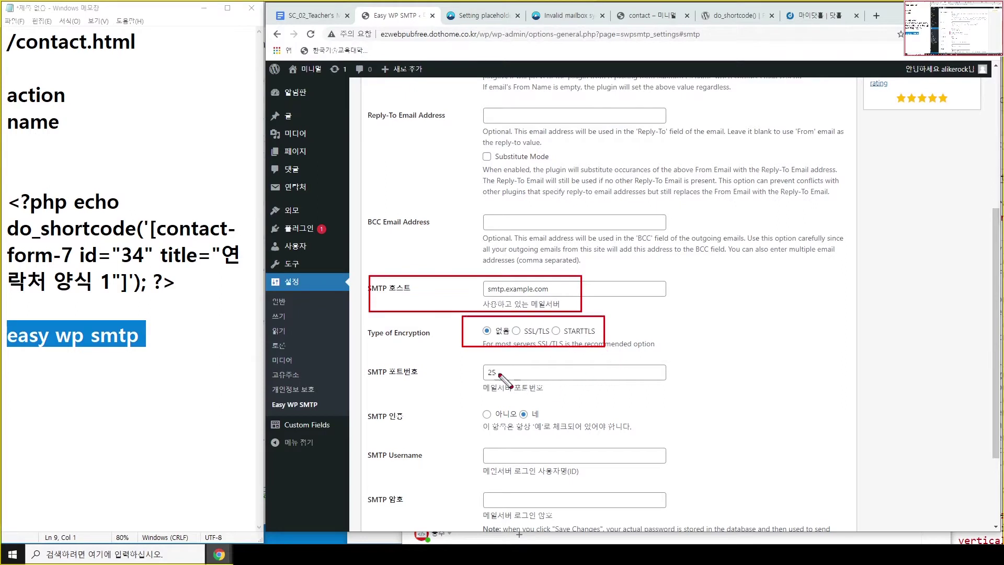
pyautogui.moveTo(467, 362); pyautogui.dragTo(509, 390)
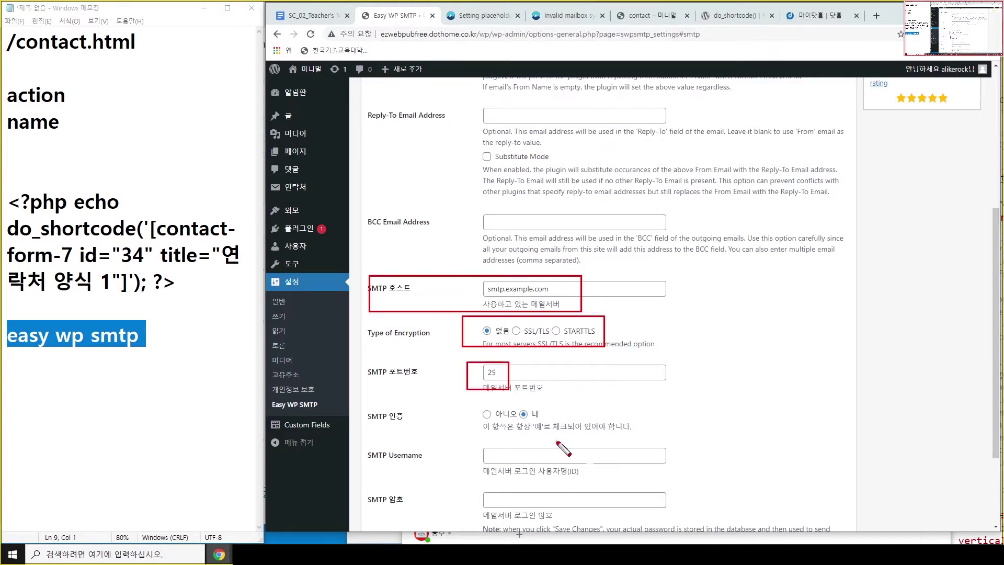
pyautogui.moveTo(553, 443)
pyautogui.mouseDown()
pyautogui.moveTo(579, 476)
pyautogui.moveTo(587, 517)
pyautogui.mouseUp()
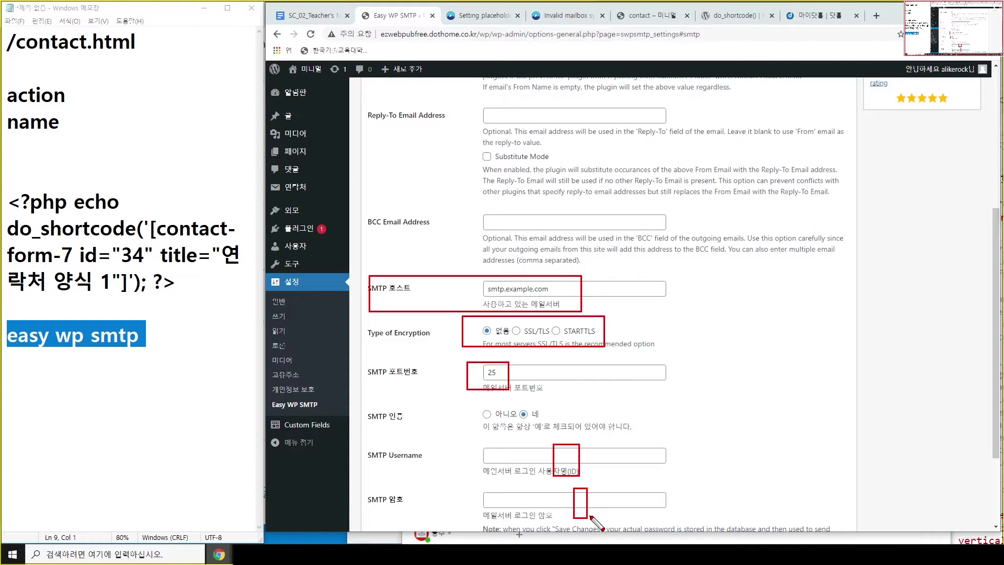
# Step: Bring the Naver Mail inbox into the browser as a new tab
pyautogui.press('Escape')
pyautogui.click(207, 343)
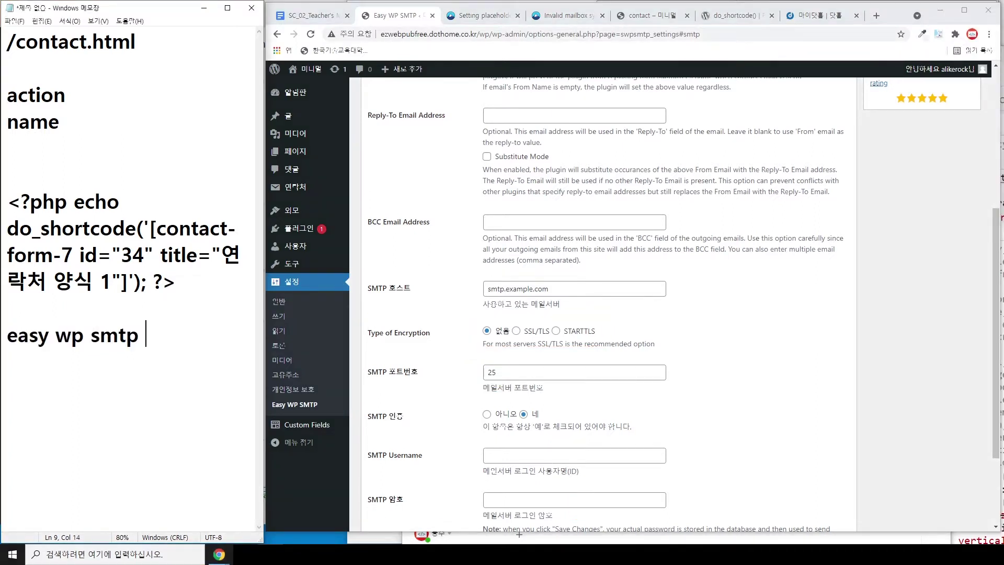
pyautogui.moveTo(888, 21); pyautogui.dragTo(870, 30)
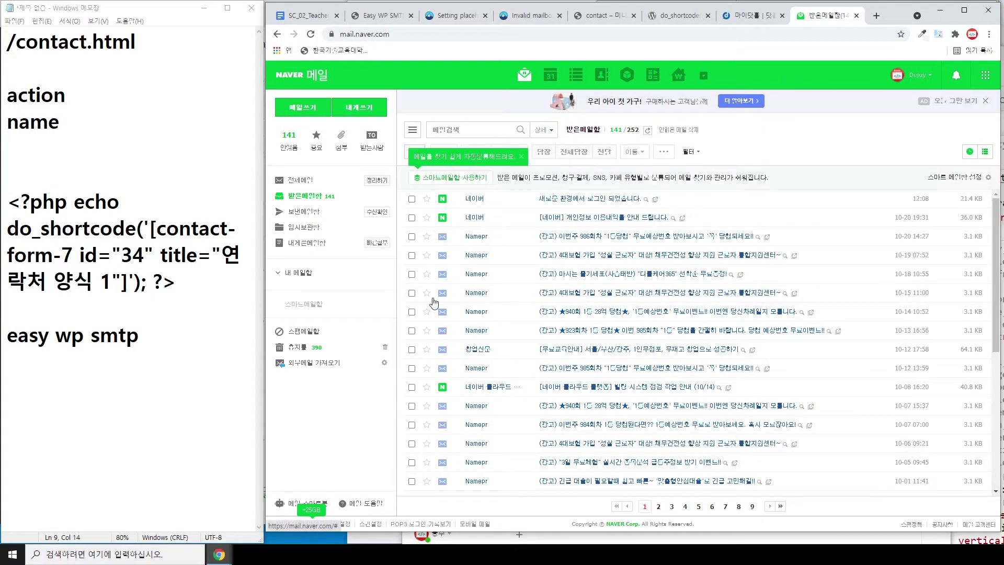
pyautogui.moveTo(328, 498)
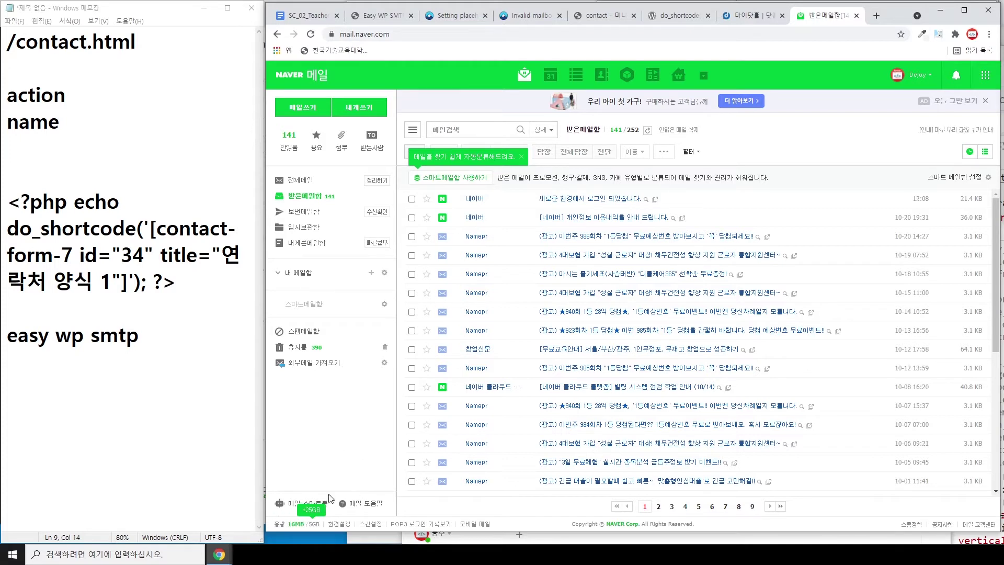
# Step: Open Naver Mail's 환경설정 and go to the POP3/IMAP 설정 page
pyautogui.moveTo(360, 503)
pyautogui.mouseDown()
pyautogui.moveTo(340, 534)
pyautogui.moveTo(324, 533)
pyautogui.mouseUp()
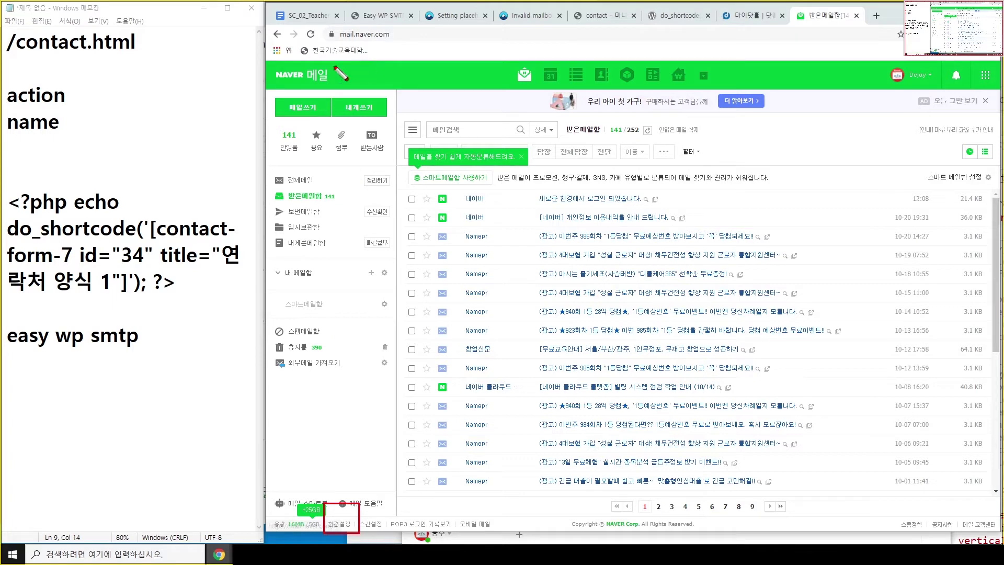
pyautogui.moveTo(333, 68); pyautogui.dragTo(276, 87)
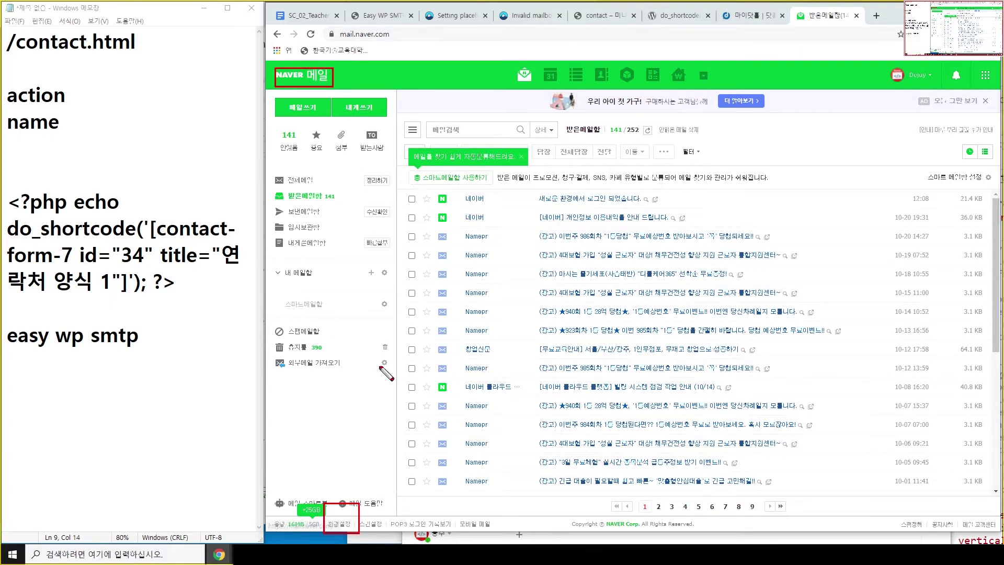
pyautogui.click(345, 518)
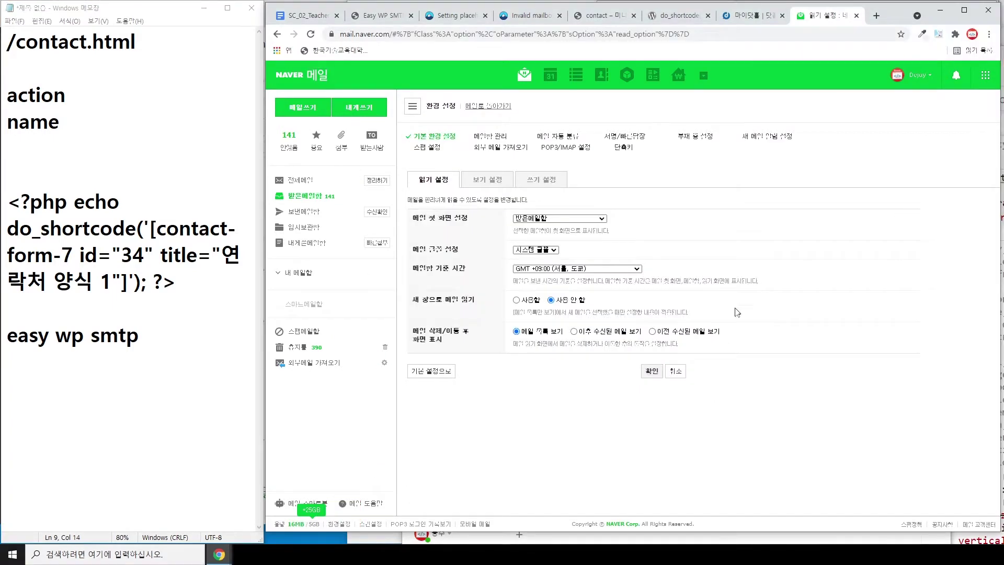
pyautogui.moveTo(538, 143); pyautogui.dragTo(594, 155)
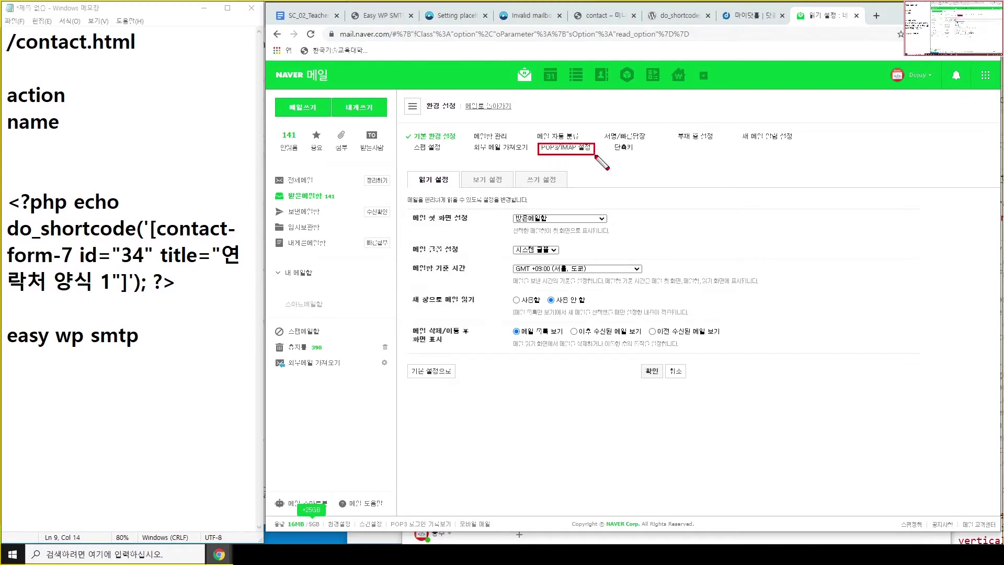
pyautogui.click(570, 149)
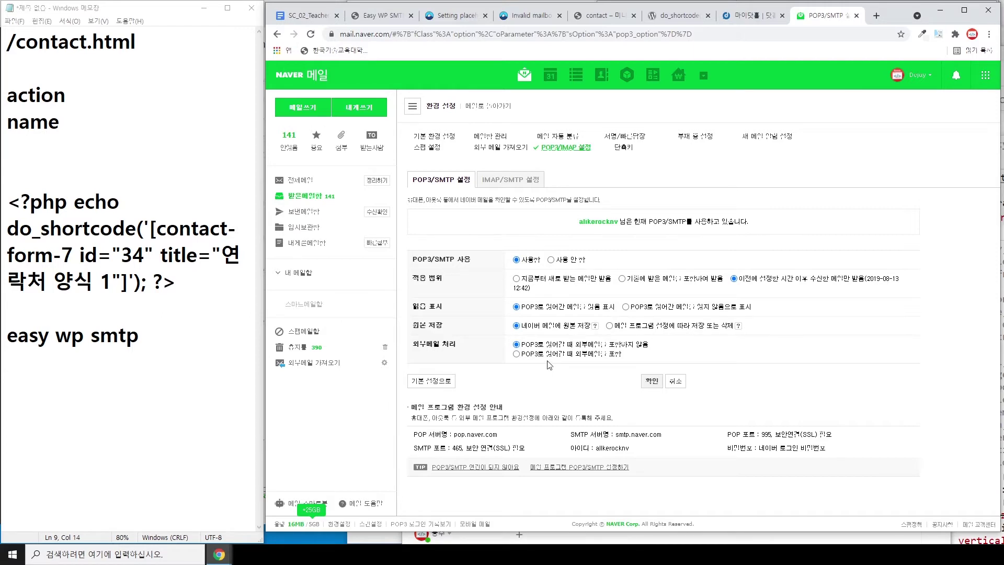
# Step: Highlight the SMTP server smtp.naver.com and port 465 on Naver's settings page
pyautogui.hotkey('ctrl', '2')
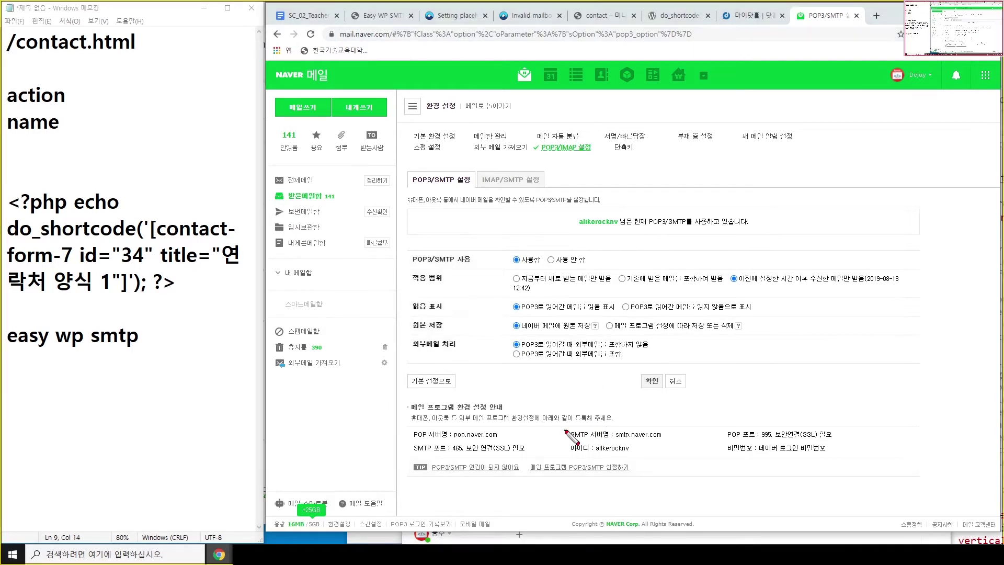
pyautogui.moveTo(565, 438); pyautogui.dragTo(674, 442)
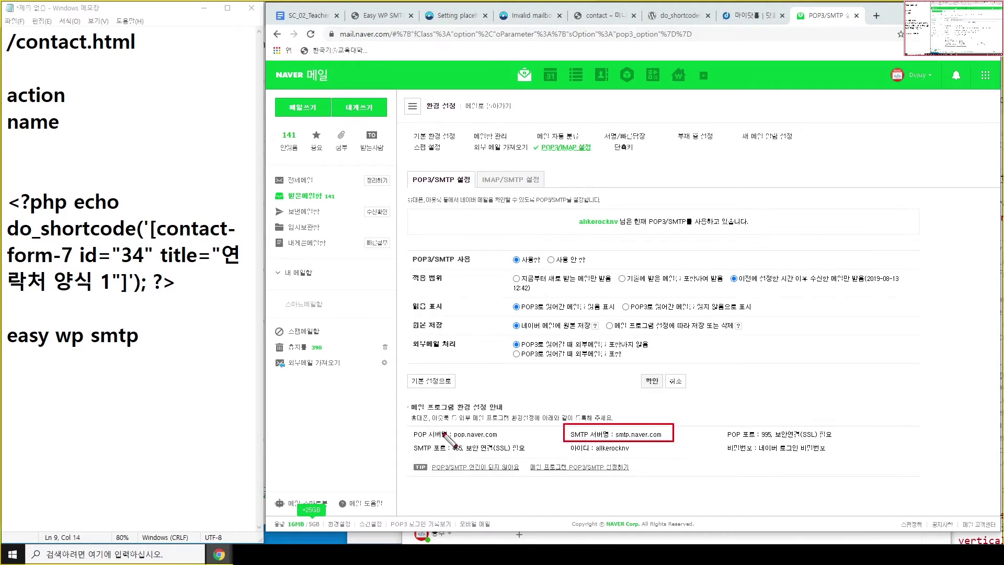
pyautogui.moveTo(411, 442); pyautogui.dragTo(525, 453)
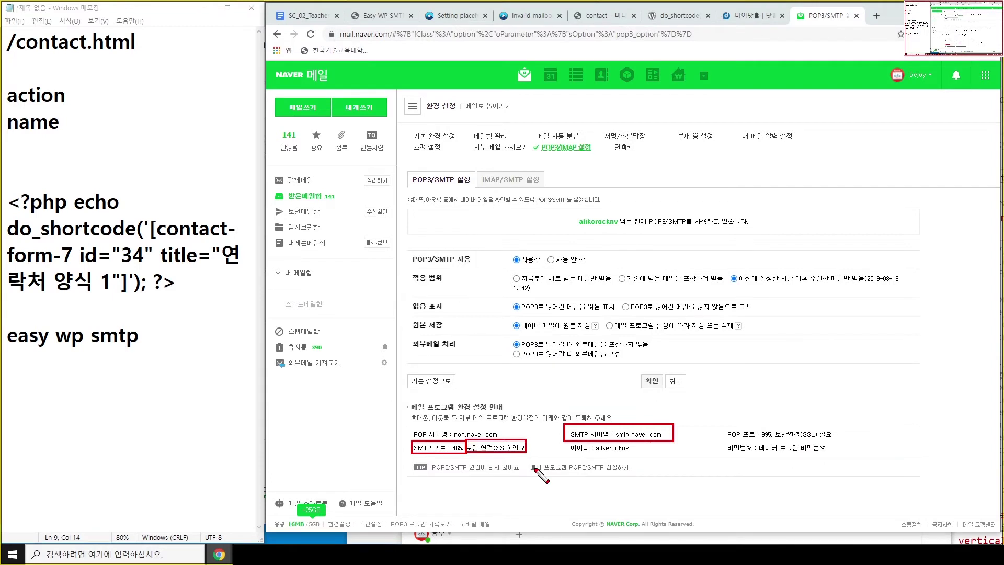
pyautogui.press('Escape')
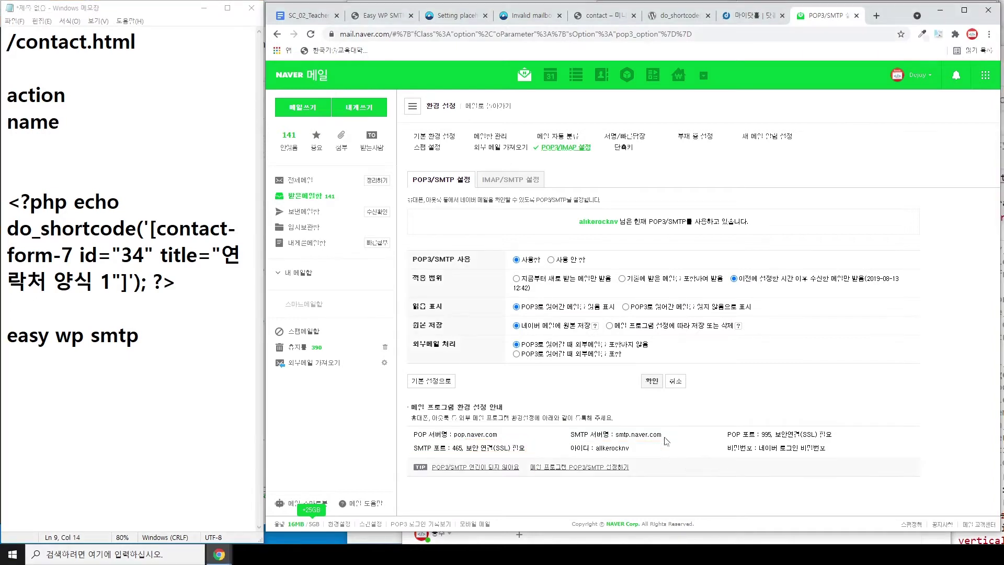
# Step: Copy smtp.naver.com and switch back to the Easy WP SMTP settings tab
pyautogui.moveTo(662, 434); pyautogui.dragTo(615, 435)
pyautogui.rightClick(617, 437)
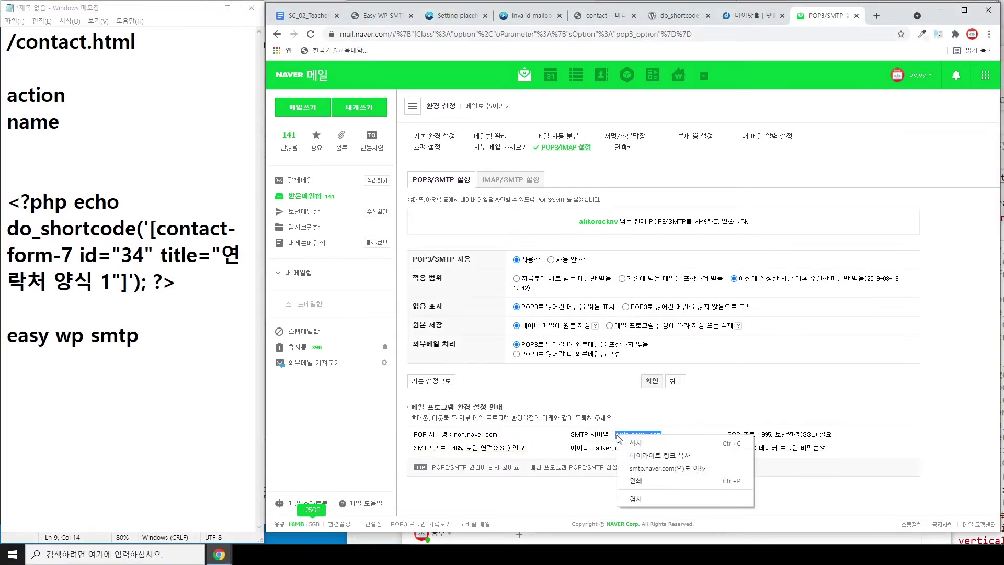
pyautogui.click(643, 443)
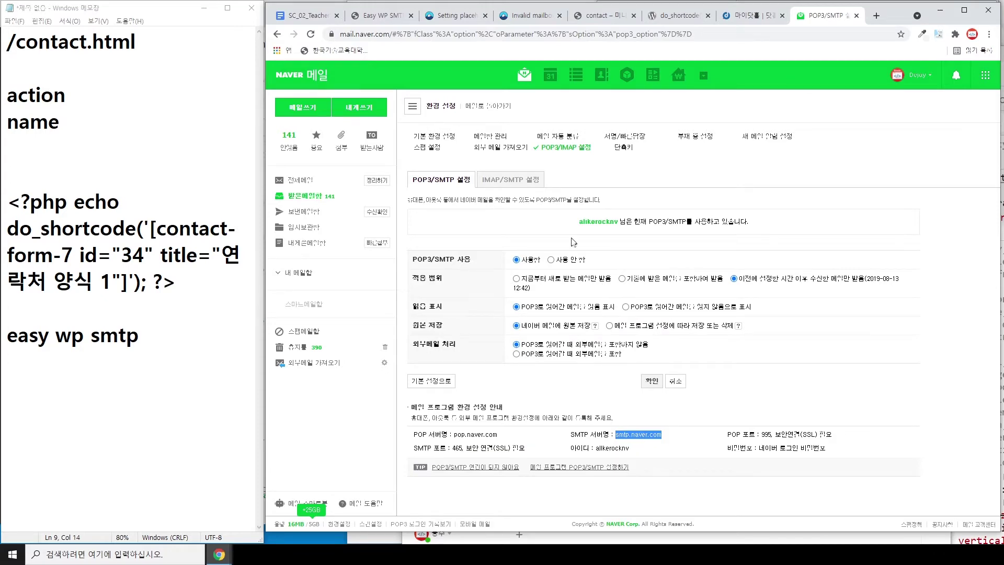
pyautogui.moveTo(382, 21); pyautogui.dragTo(752, 16)
pyautogui.scroll(-5, 571, 252)
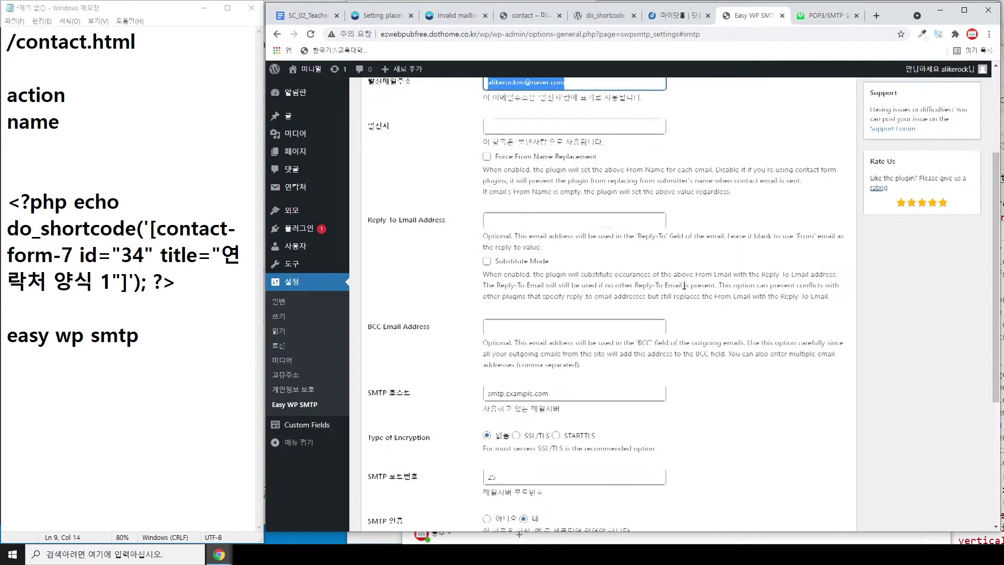
# Step: Replace the placeholder SMTP host with smtp.naver.com
pyautogui.moveTo(362, 214); pyautogui.dragTo(725, 269)
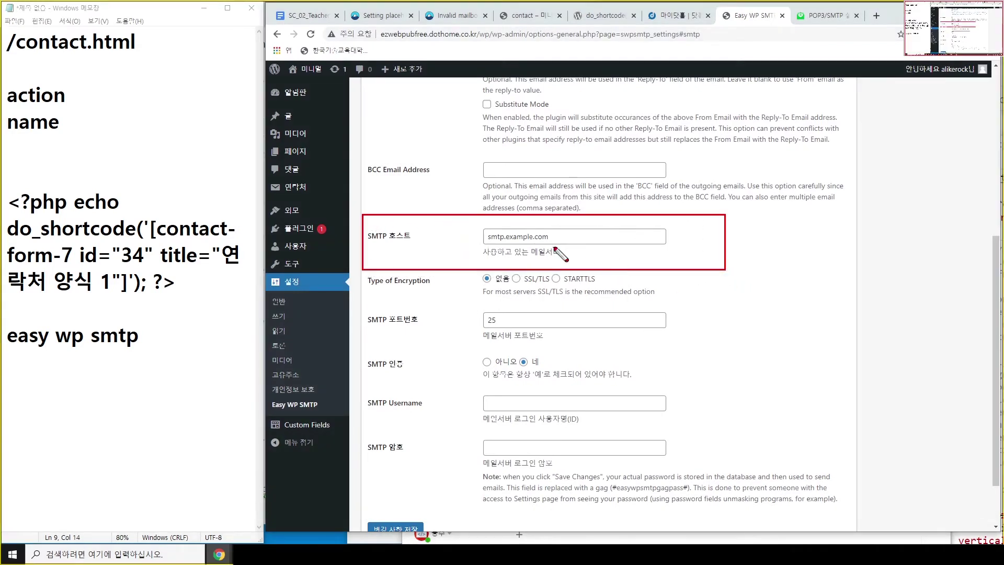
pyautogui.moveTo(554, 237)
pyautogui.mouseDown()
pyautogui.moveTo(421, 230)
pyautogui.moveTo(554, 255)
pyautogui.mouseUp()
pyautogui.write('smtp.naver.com')
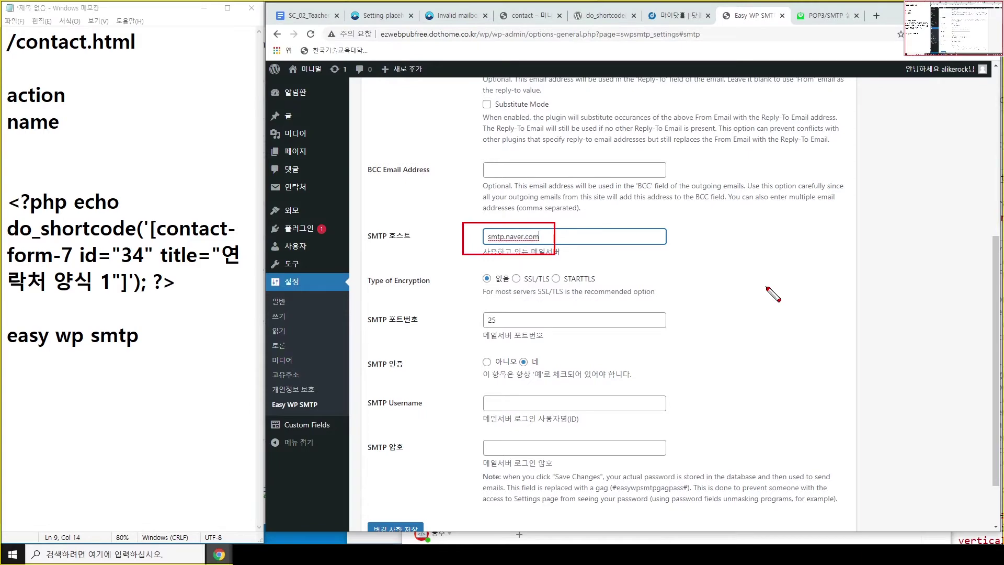
# Step: Set encryption to SSL/TLS and change the SMTP port from 25 to 465
pyautogui.click(816, 15)
pyautogui.moveTo(494, 447); pyautogui.dragTo(525, 447)
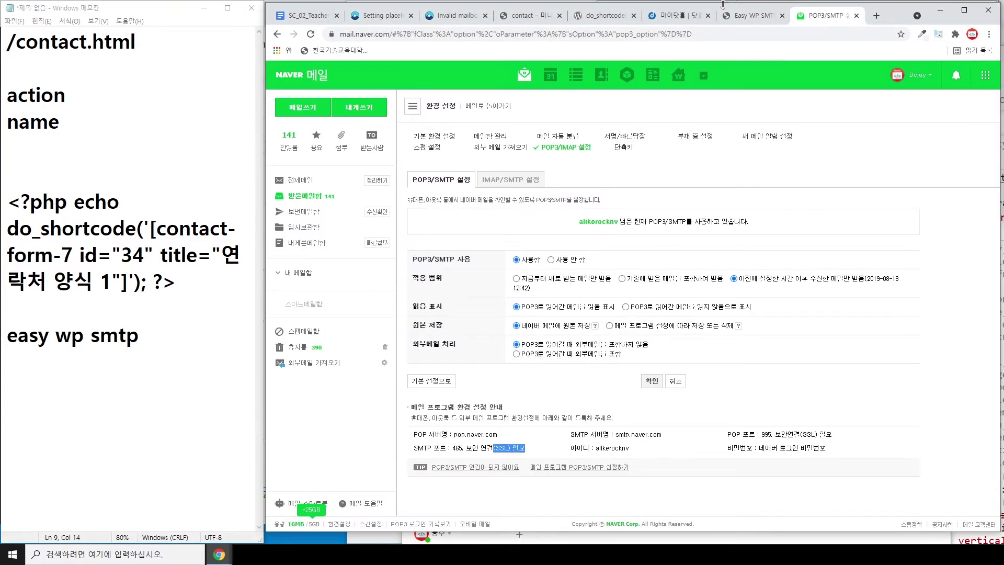
pyautogui.click(740, 17)
pyautogui.click(516, 278)
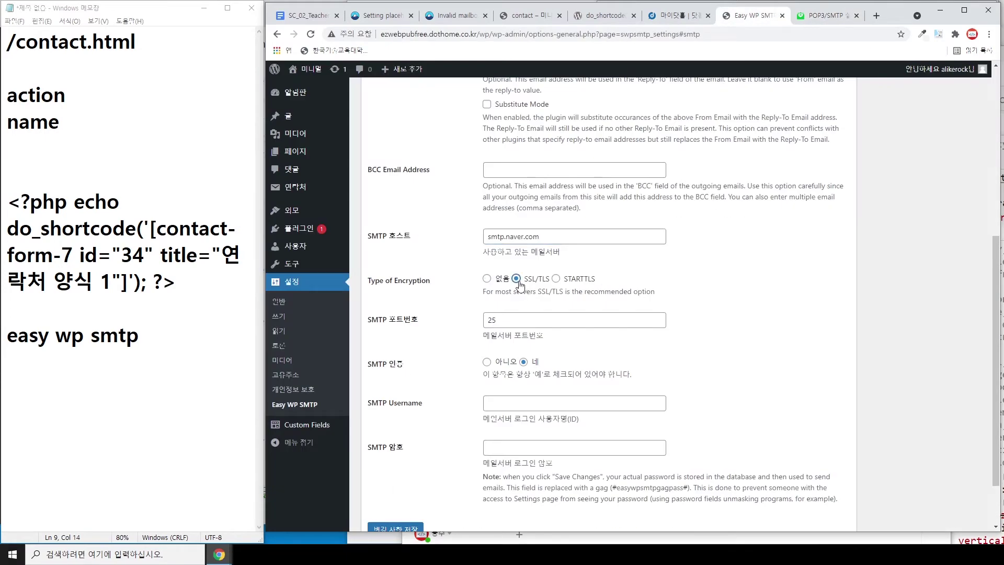
pyautogui.click(816, 16)
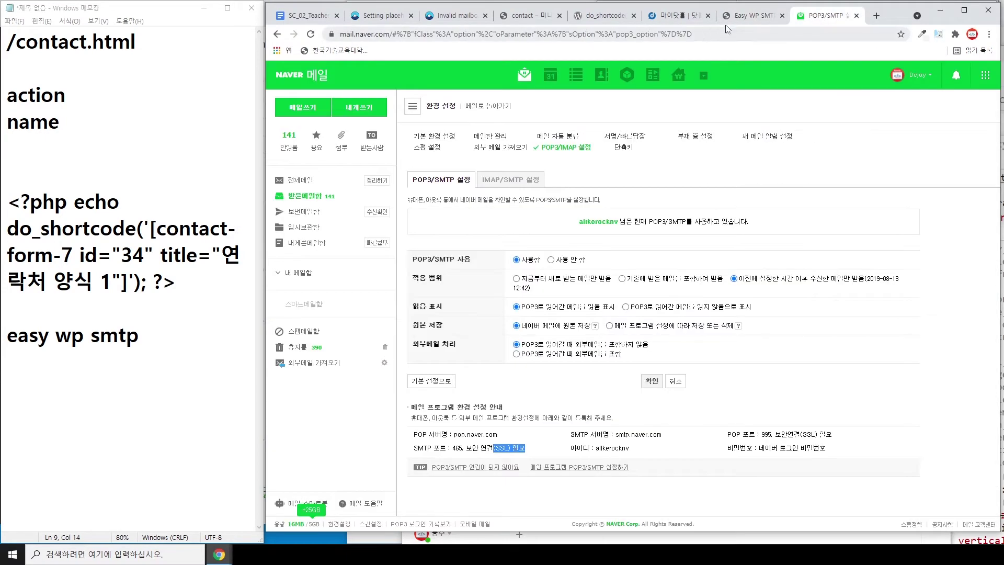
pyautogui.click(747, 16)
pyautogui.moveTo(519, 318); pyautogui.dragTo(447, 323)
pyautogui.write('465')
pyautogui.click(370, 365)
# Step: Fill in the Naver login username, review the highlighted settings, and save
pyautogui.click(533, 409)
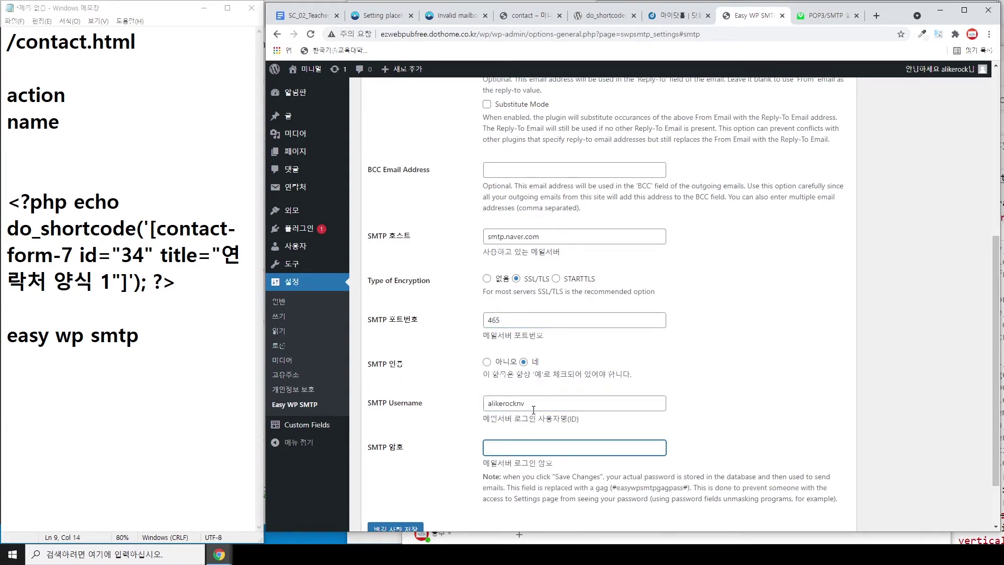
pyautogui.scroll(-1, 523, 313)
pyautogui.moveTo(469, 168); pyautogui.dragTo(590, 207)
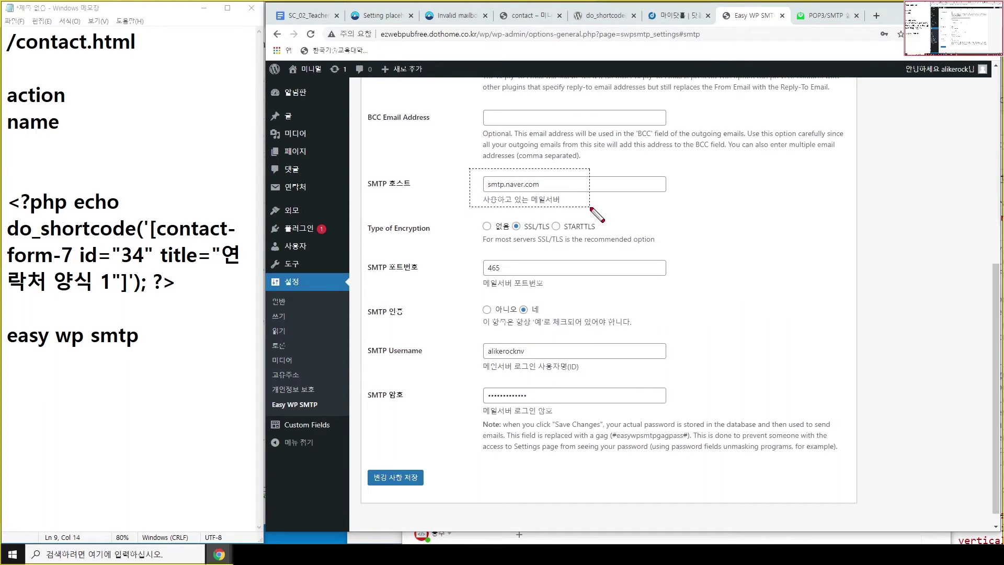
pyautogui.moveTo(506, 214); pyautogui.dragTo(557, 238)
pyautogui.moveTo(466, 254); pyautogui.dragTo(506, 282)
pyautogui.moveTo(465, 327); pyautogui.dragTo(534, 425)
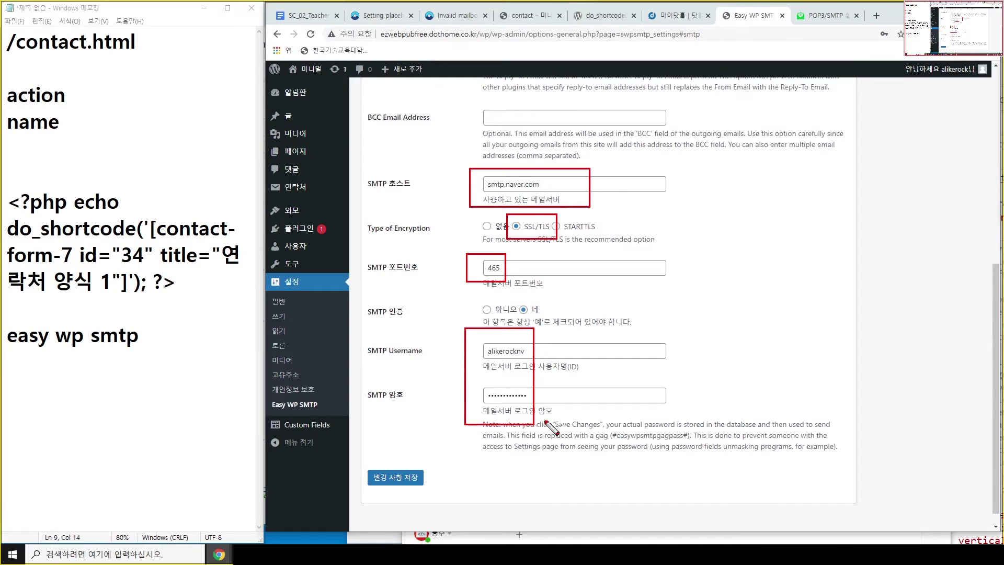
pyautogui.click(401, 478)
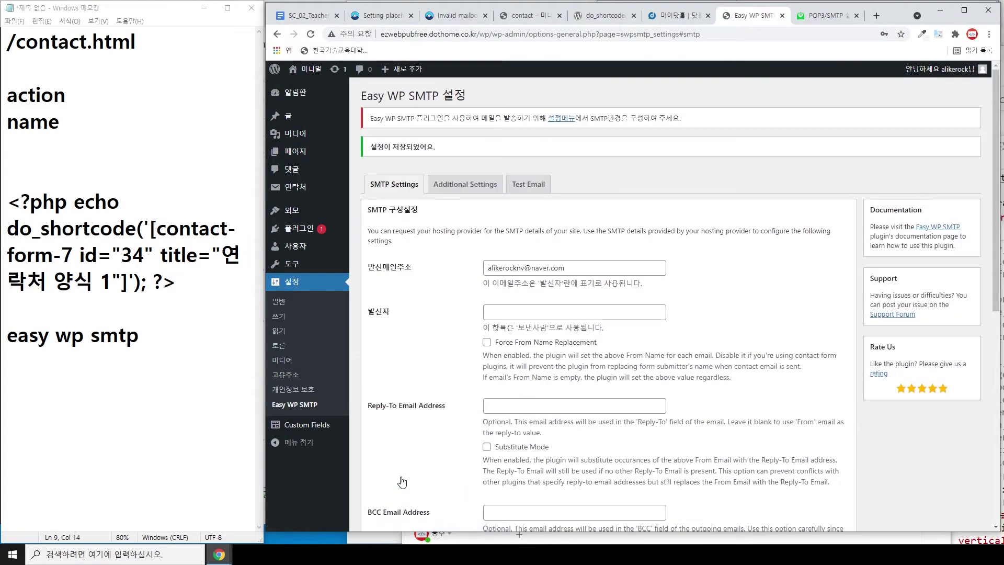
# Step: Open the Test Email tab and enter the Gmail recipient address
pyautogui.click(525, 185)
pyautogui.moveTo(505, 167); pyautogui.dragTo(563, 200)
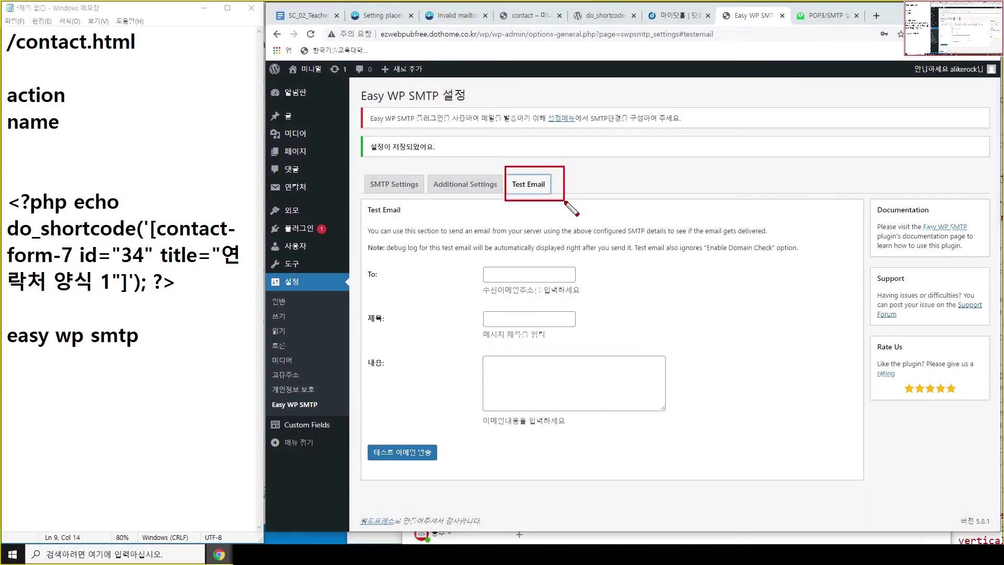
pyautogui.press('Escape')
pyautogui.click(494, 275)
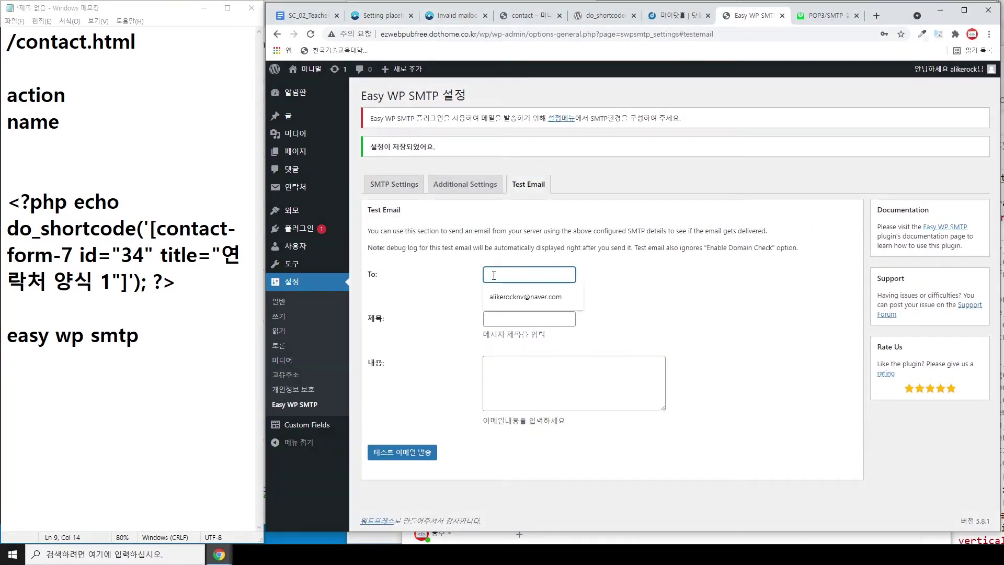
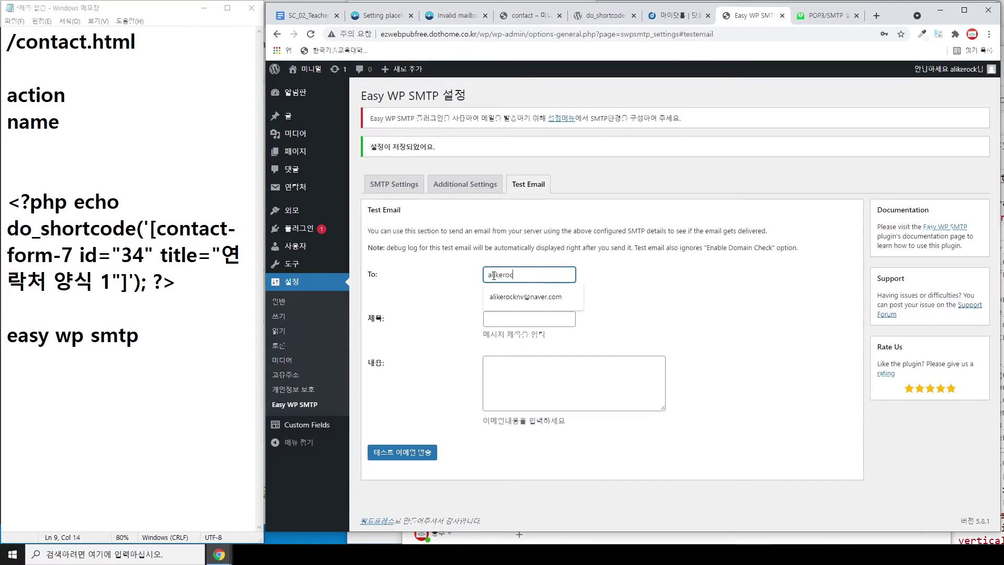
# Step: Enter subject '메일 테스트' and a body of repeated '메일 테스트' text
pyautogui.click(561, 321)
pyautogui.write('메일 테스트')
pyautogui.click(532, 379)
pyautogui.write('메일 테스트메일 테스트메일 테스트메일 테스트메일 테스트메일 테스트메일 테스트메일 테스트')
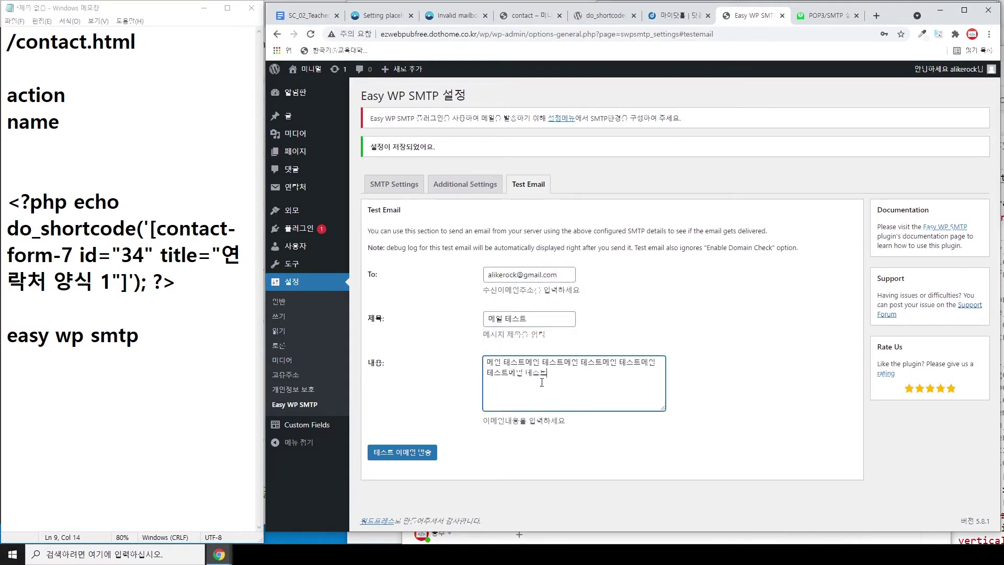
pyautogui.click(396, 454)
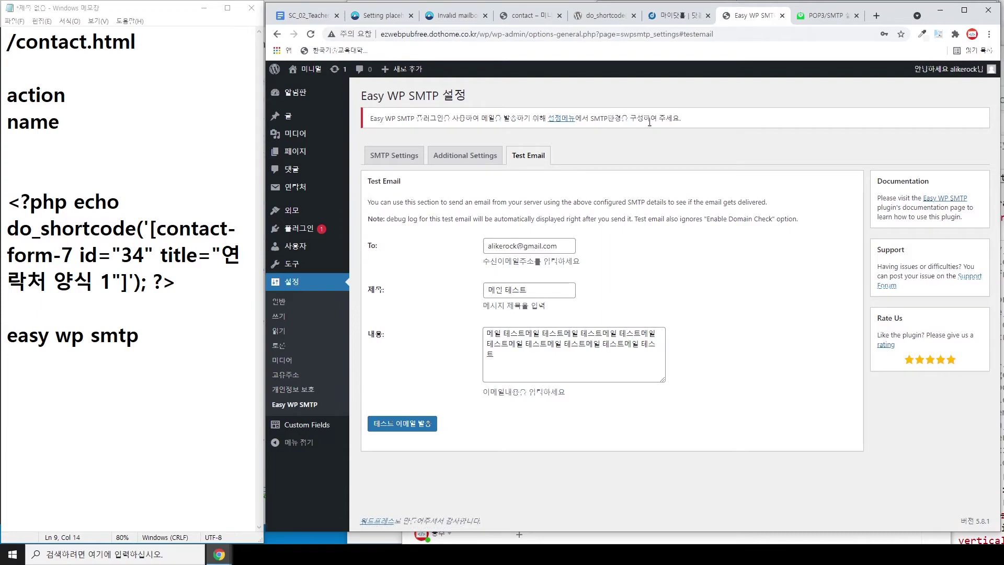
pyautogui.click(394, 155)
pyautogui.scroll(-5, 735, 354)
# Step: Save the Easy WP SMTP settings again
pyautogui.scroll(-3, 735, 354)
pyautogui.scroll(10, 735, 354)
pyautogui.moveTo(365, 137); pyautogui.dragTo(409, 181)
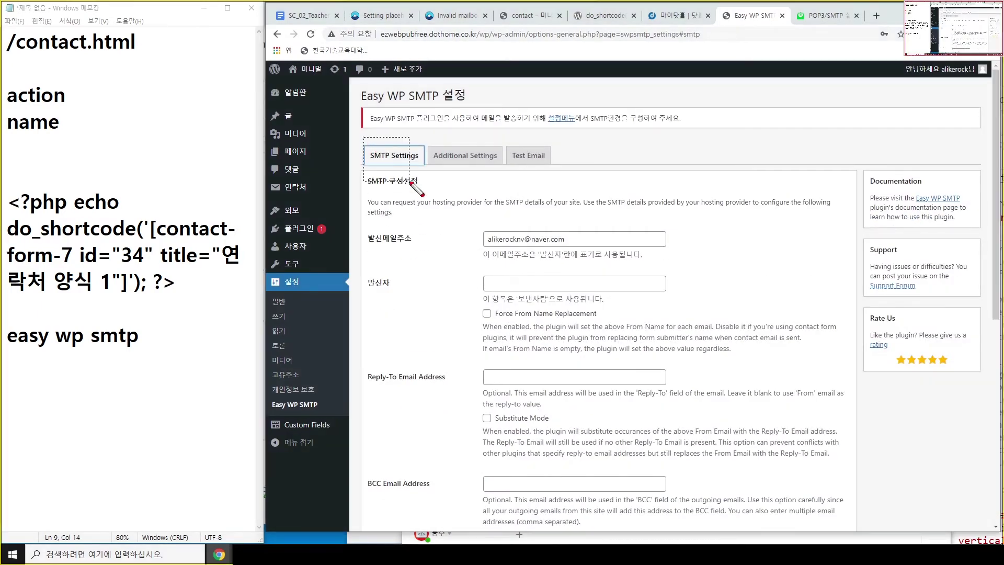
pyautogui.press('Escape')
pyautogui.scroll(-6, 455, 373)
pyautogui.scroll(-2, 454, 373)
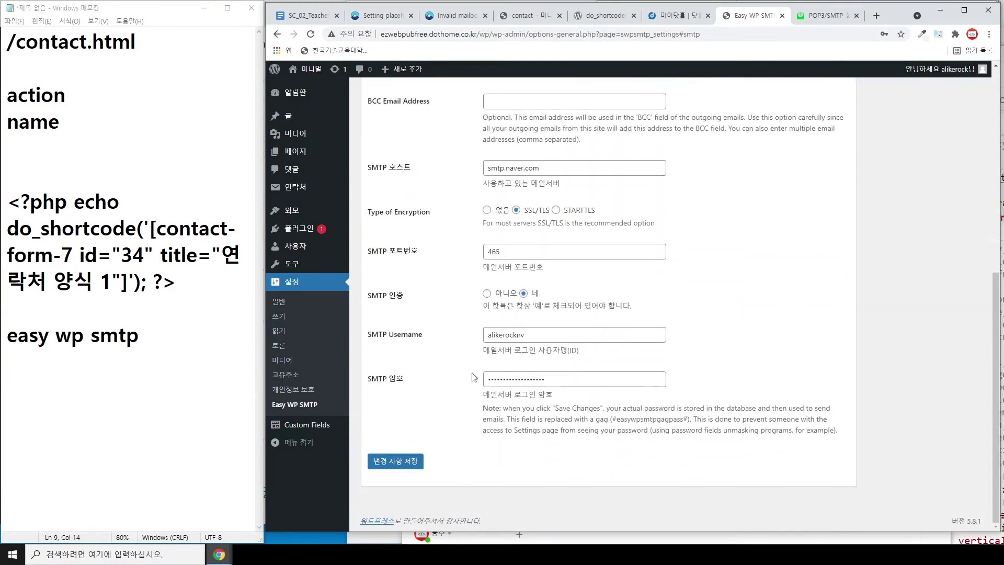
pyautogui.click(411, 458)
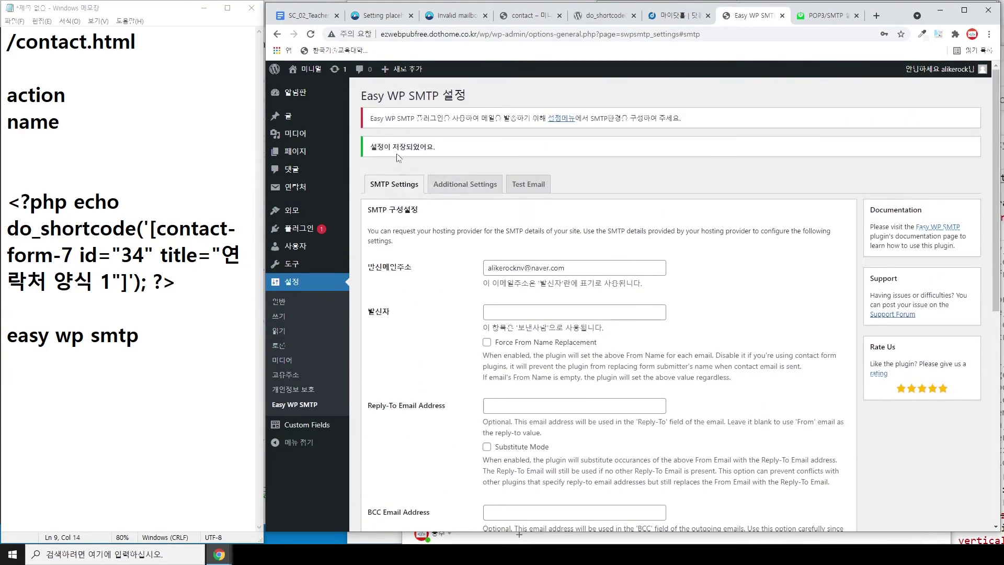
pyautogui.moveTo(393, 148); pyautogui.dragTo(444, 151)
# Step: Copy the sender's Naver address into the Reply-To Email Address field
pyautogui.click(528, 184)
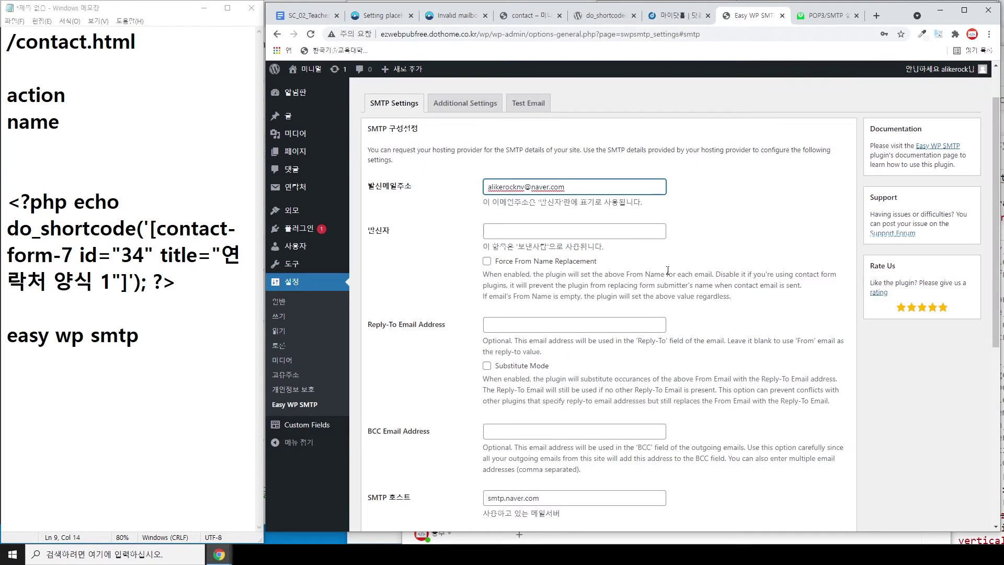
pyautogui.moveTo(568, 187); pyautogui.dragTo(487, 187)
pyautogui.hotkey('ctrl', 'c')
pyautogui.click(506, 325)
pyautogui.hotkey('ctrl', 'v')
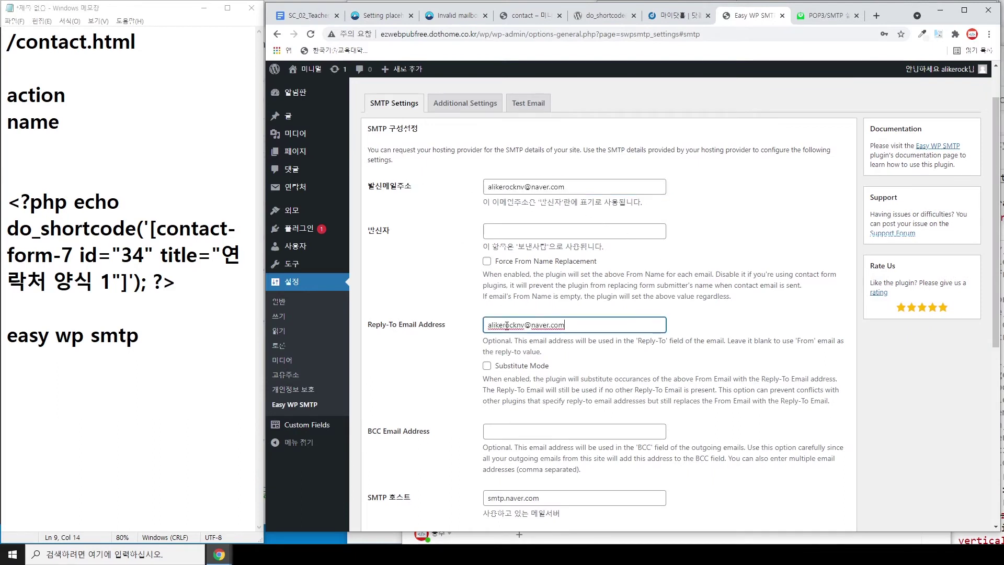
pyautogui.moveTo(468, 310); pyautogui.dragTo(591, 344)
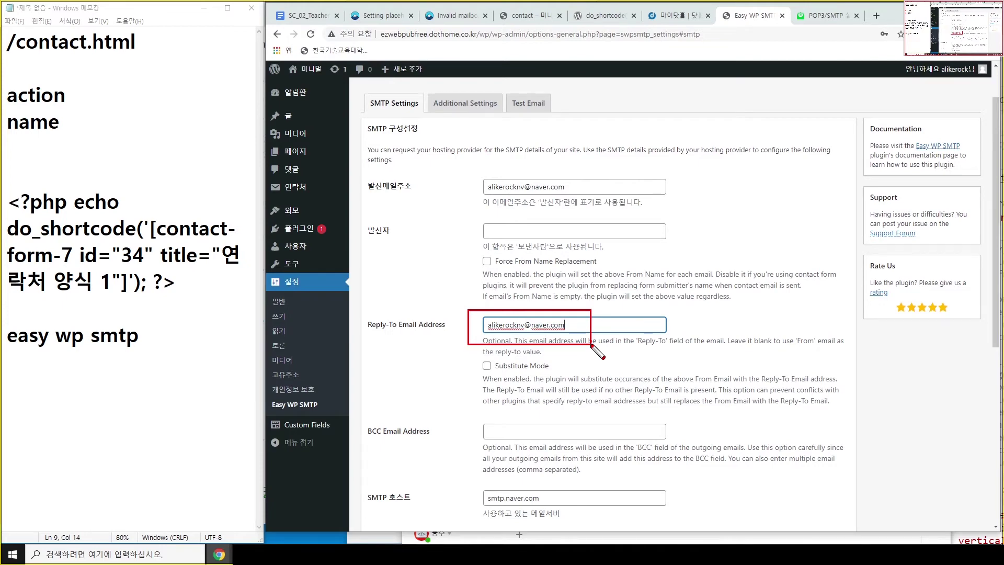
pyautogui.scroll(-3, 721, 362)
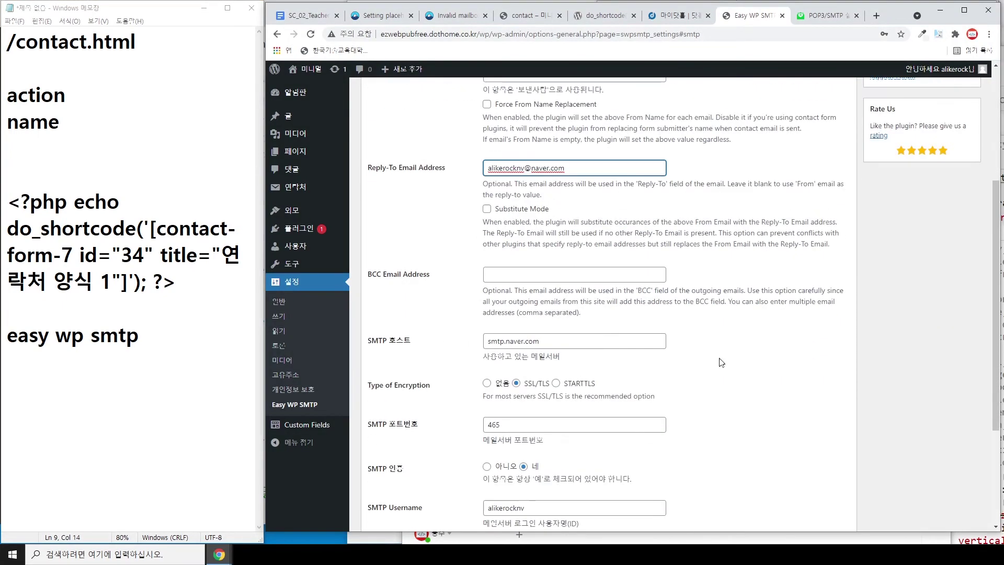
pyautogui.scroll(-2, 720, 362)
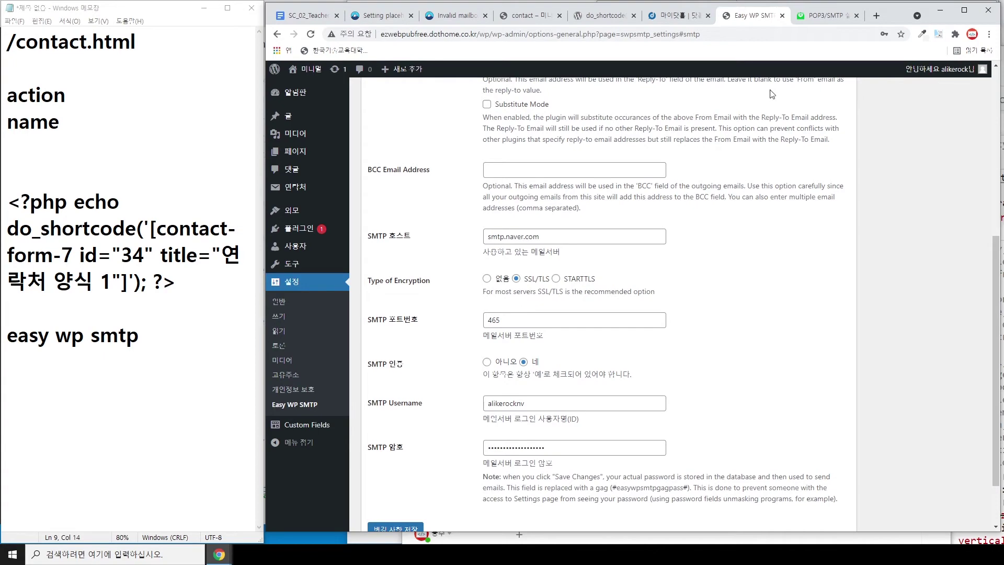
# Step: Confirm Naver's POP3/SMTP use as 사용함 with 확인, then return to Easy WP SMTP
pyautogui.click(827, 15)
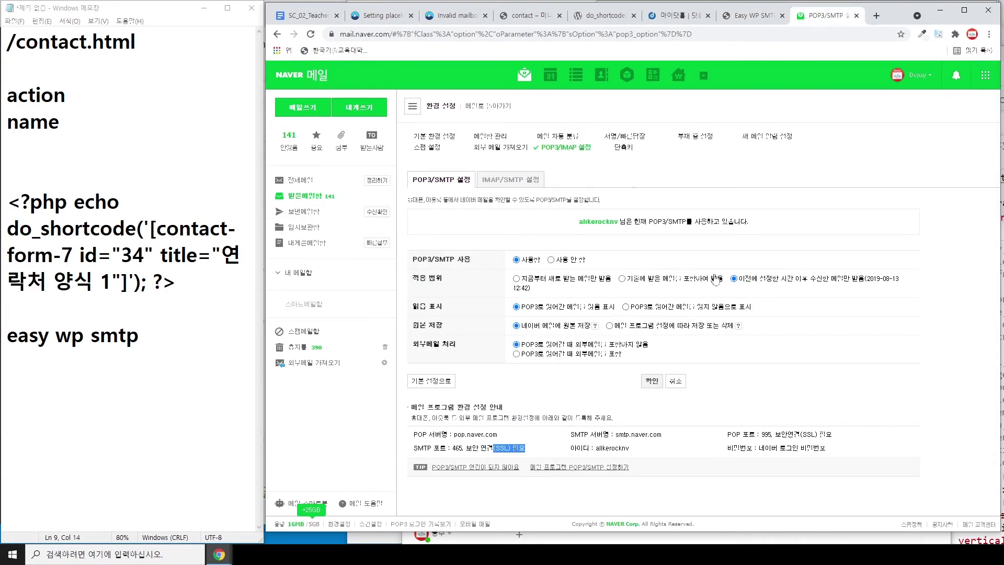
pyautogui.click(638, 182)
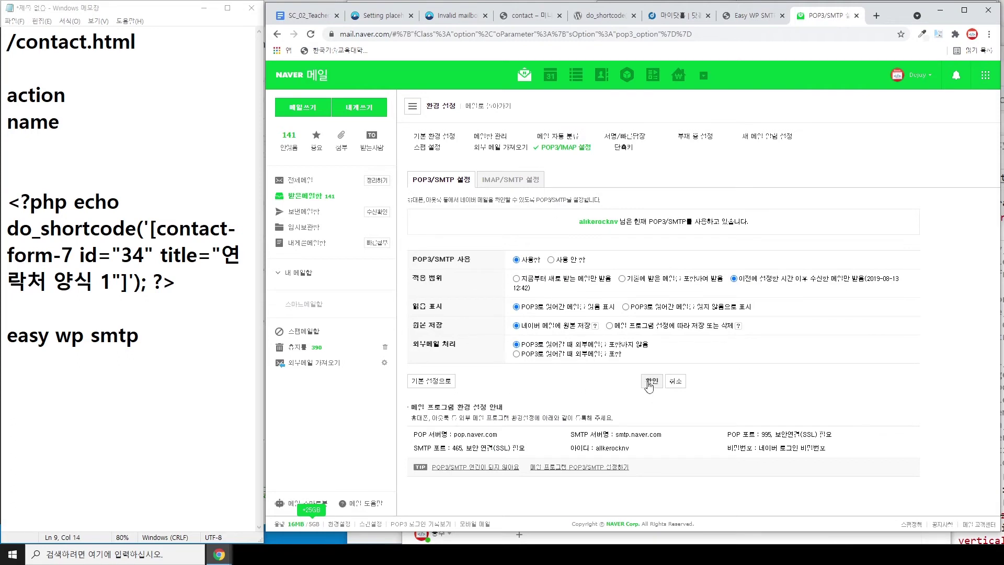
pyautogui.moveTo(637, 365); pyautogui.dragTo(668, 405)
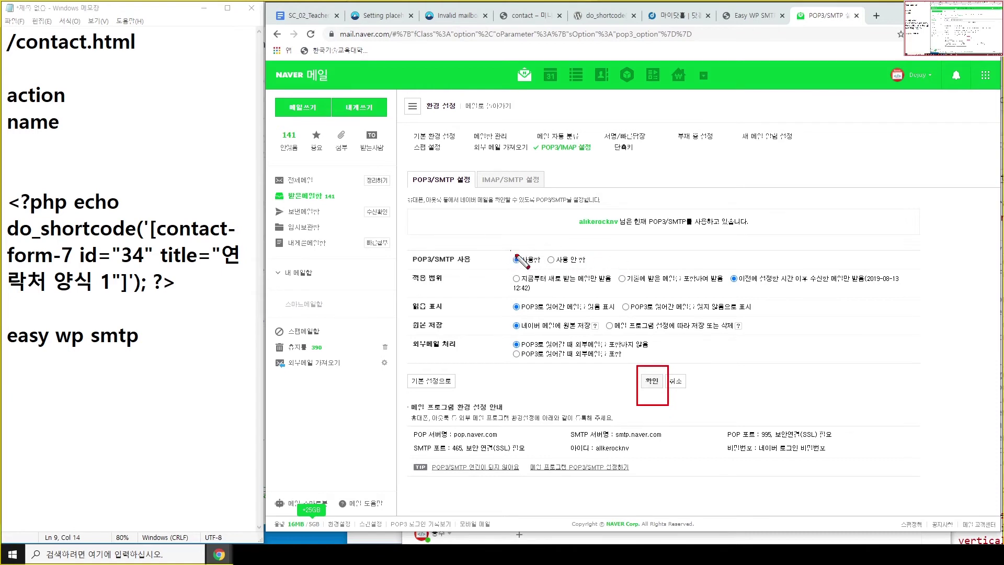
pyautogui.moveTo(511, 250); pyautogui.dragTo(544, 274)
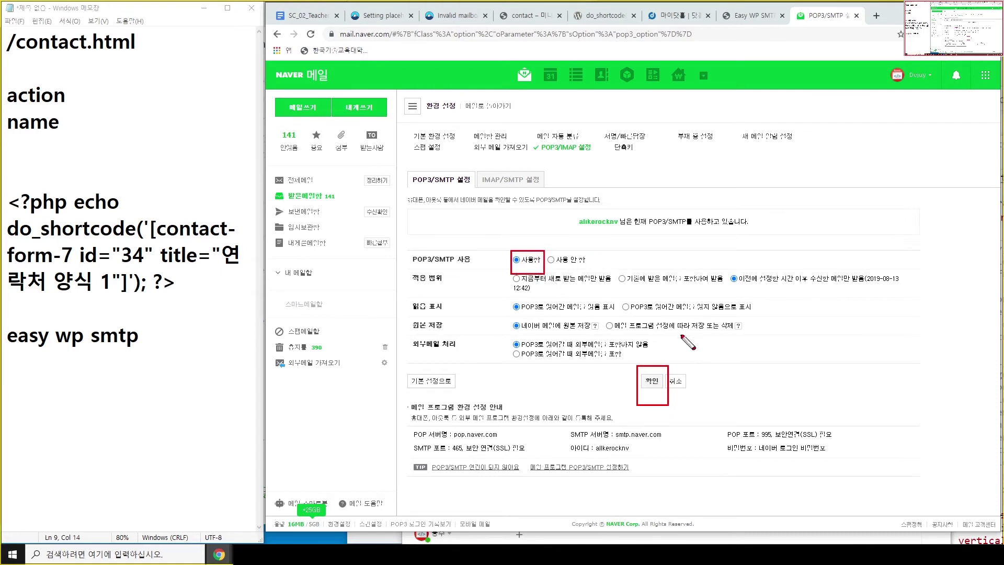
pyautogui.click(651, 381)
pyautogui.click(721, 94)
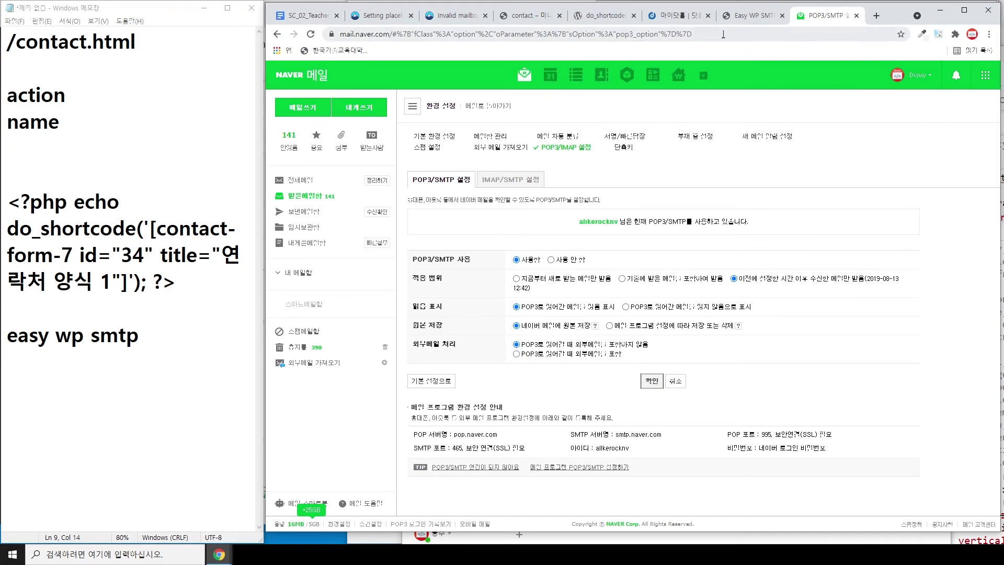
pyautogui.click(741, 20)
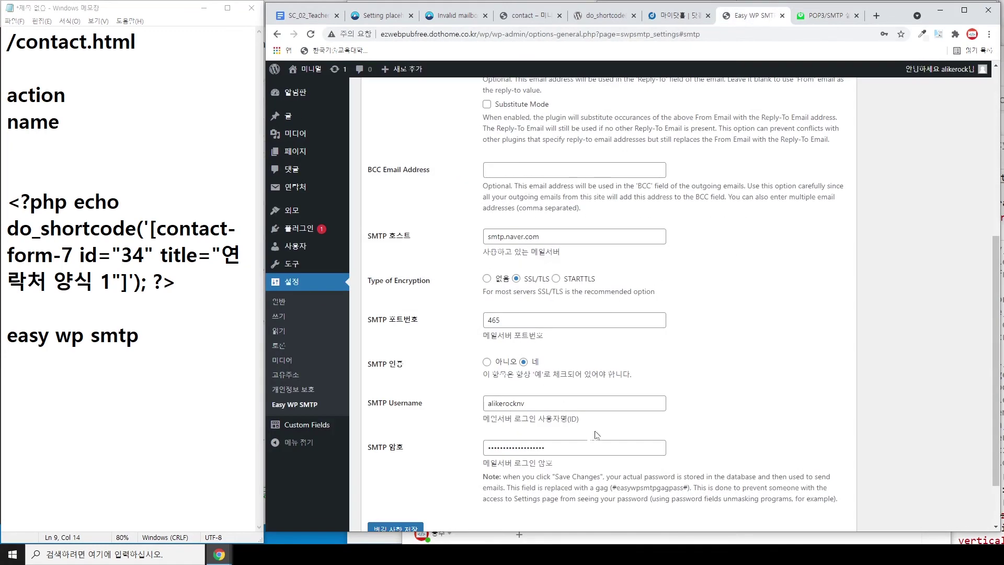
# Step: Save the current Easy WP SMTP settings changes
pyautogui.scroll(-1, 601, 390)
pyautogui.scroll(1, 675, 382)
pyautogui.scroll(3, 676, 383)
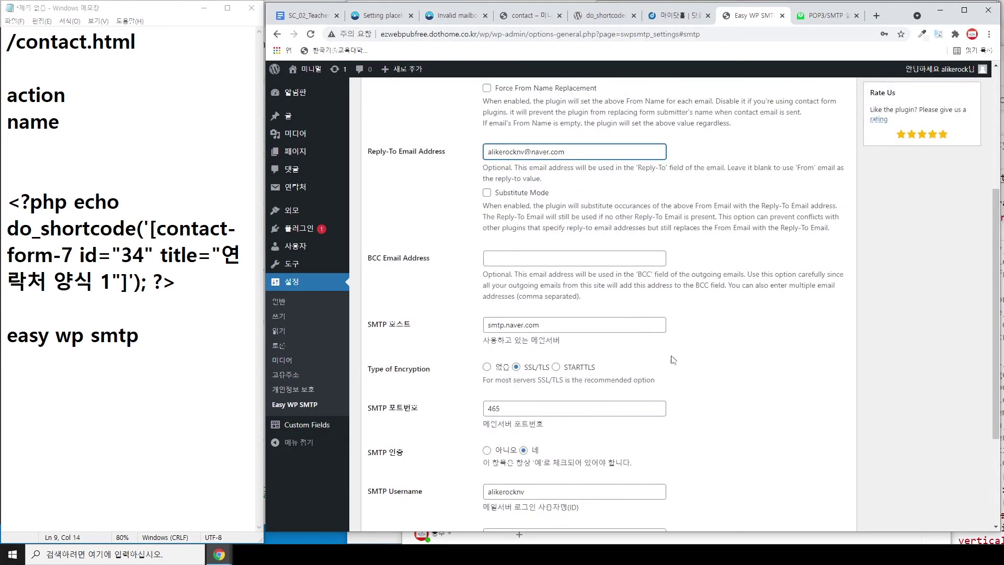
pyautogui.scroll(-4, 675, 382)
pyautogui.click(402, 462)
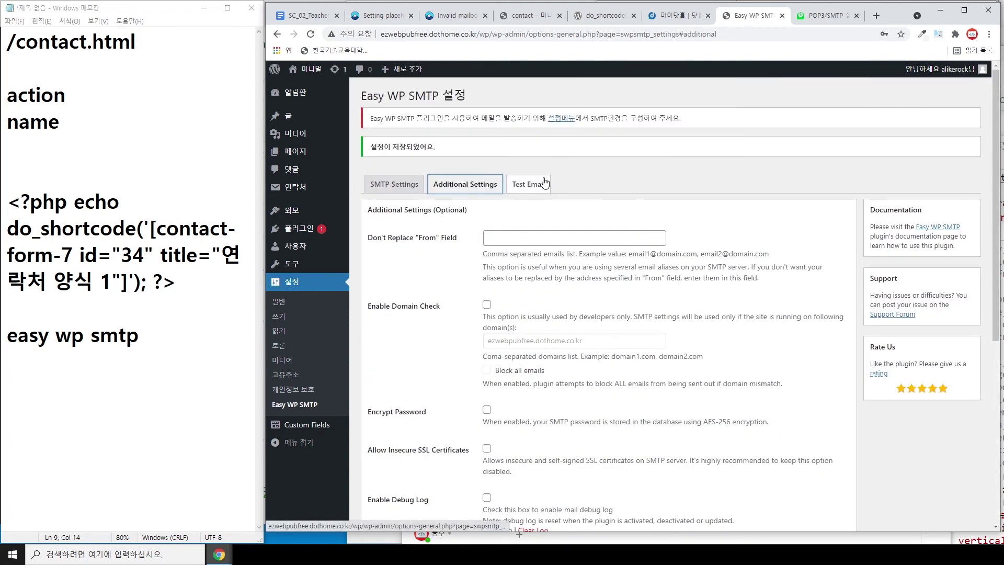
# Step: Copy the sender email address into the empty sender name field
pyautogui.scroll(-3, 748, 212)
pyautogui.scroll(-1, 748, 211)
pyautogui.scroll(-2, 748, 211)
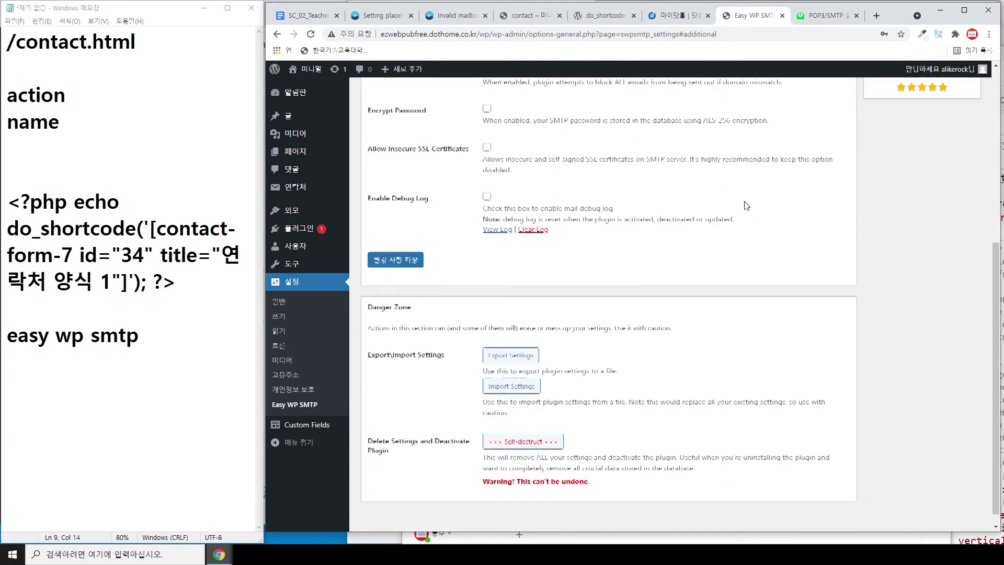
pyautogui.click(395, 258)
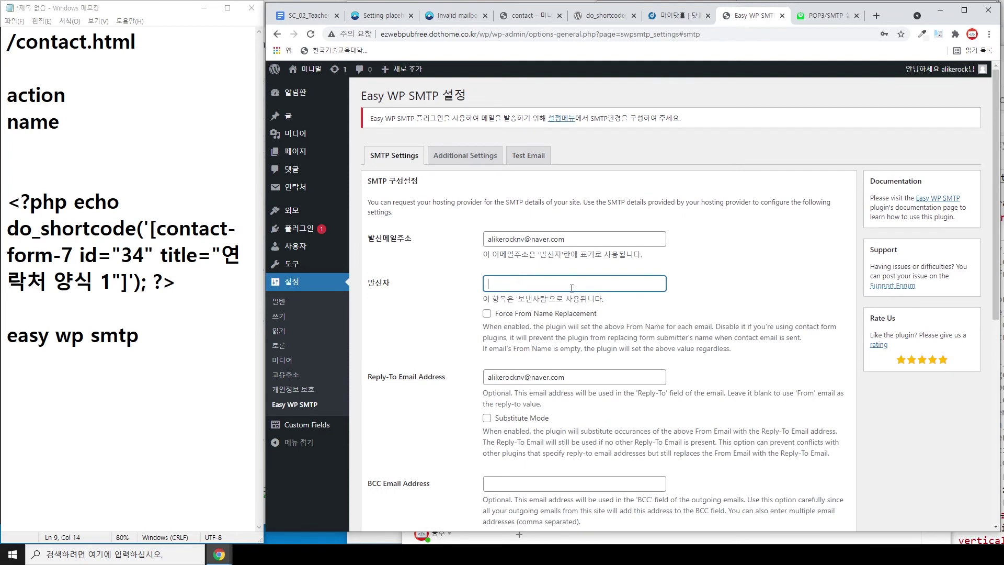
pyautogui.tripleClick(517, 239)
pyautogui.hotkey('ctrl', 'c')
pyautogui.click(518, 283)
pyautogui.hotkey('ctrl', 'v')
pyautogui.click(727, 278)
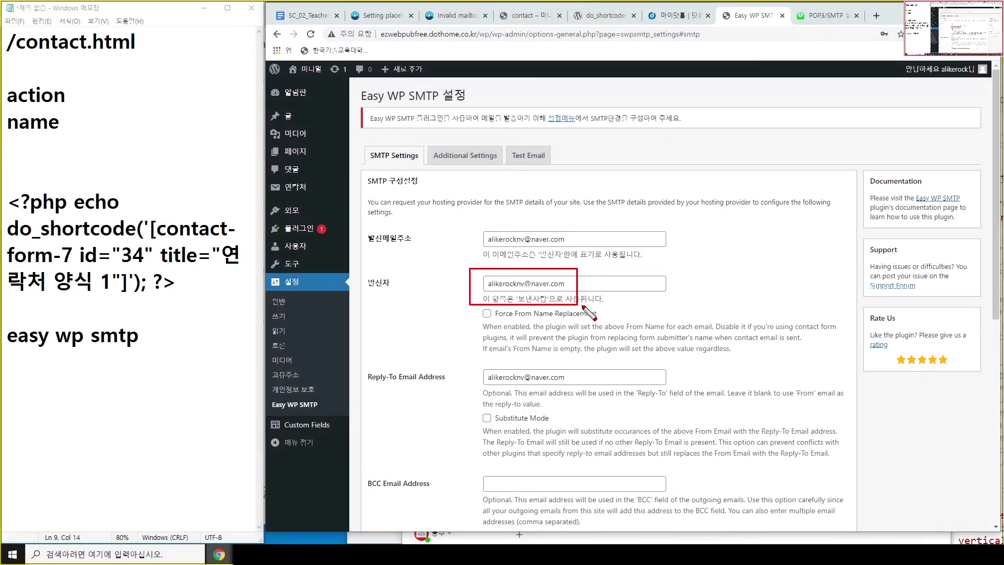
pyautogui.moveTo(564, 283); pyautogui.dragTo(524, 283)
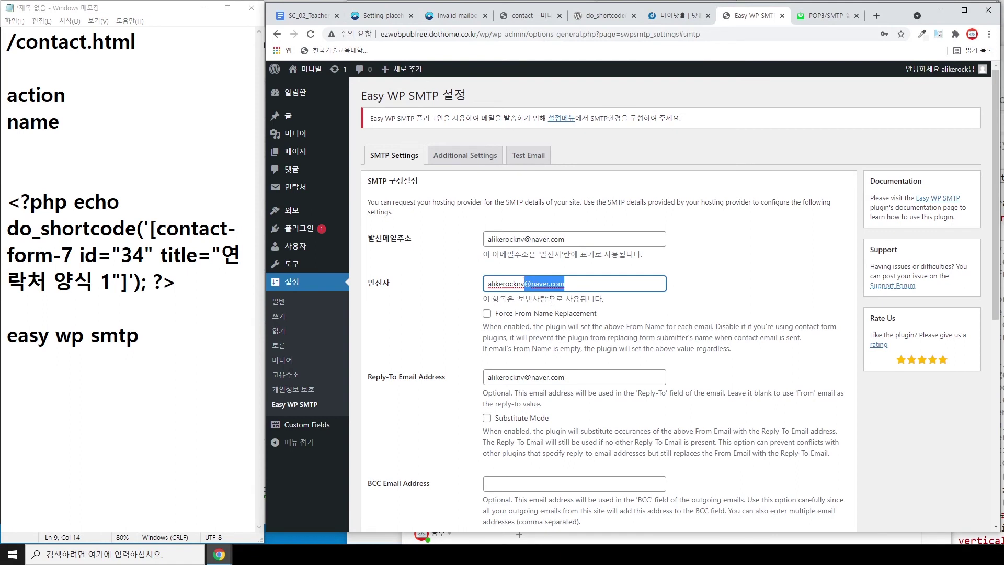
pyautogui.press('BackSpace')
pyautogui.click(747, 277)
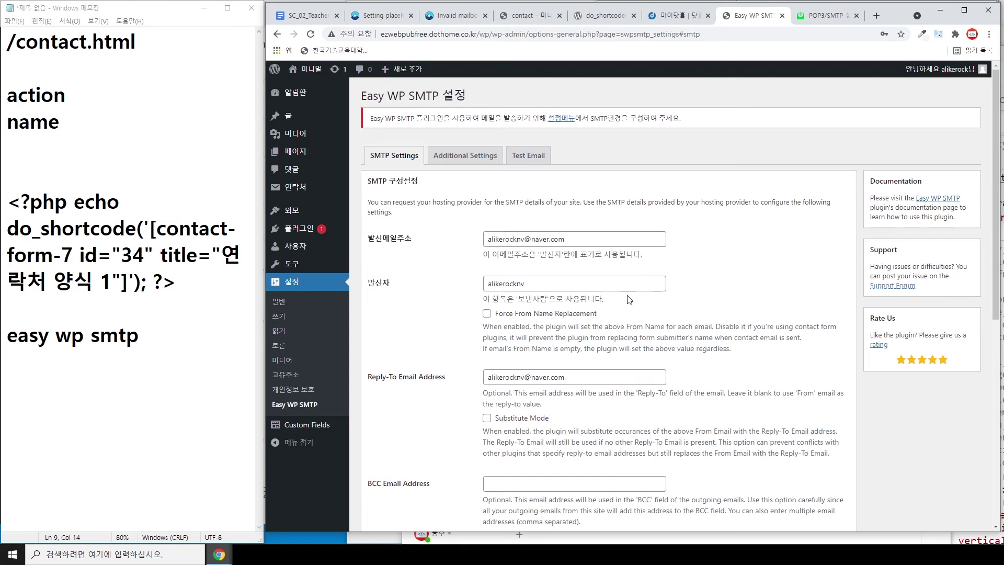
pyautogui.click(550, 284)
pyautogui.scroll(-5, 550, 284)
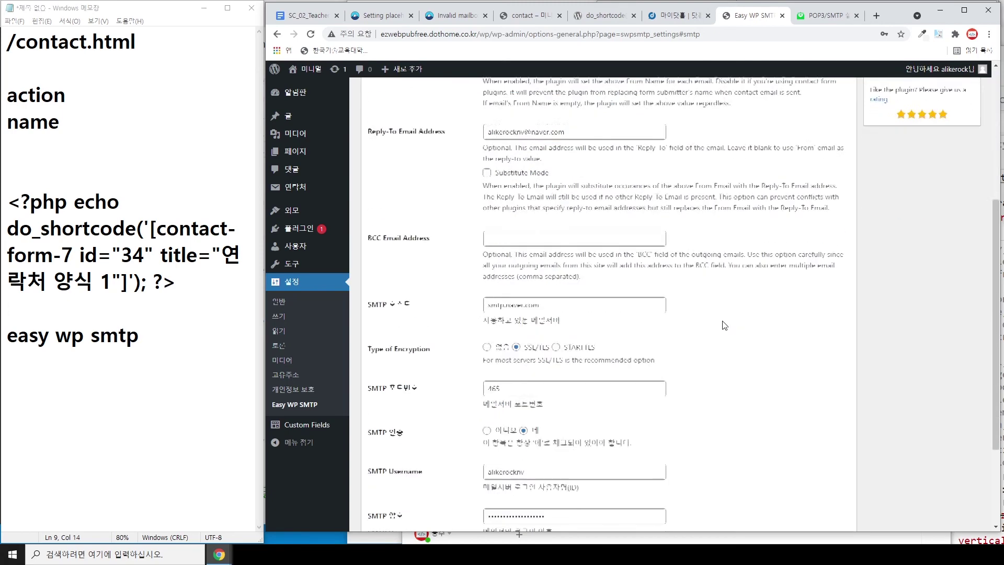
pyautogui.scroll(-3, 549, 284)
pyautogui.click(403, 478)
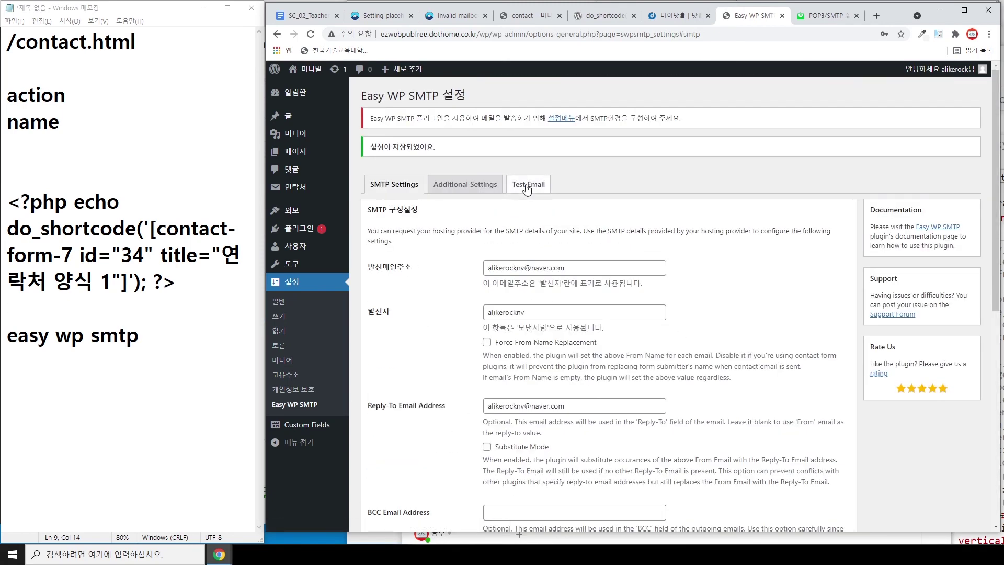
# Step: Send the '메일 테스트' test email to the Gmail address from the Test Email form
pyautogui.click(536, 186)
pyautogui.click(410, 453)
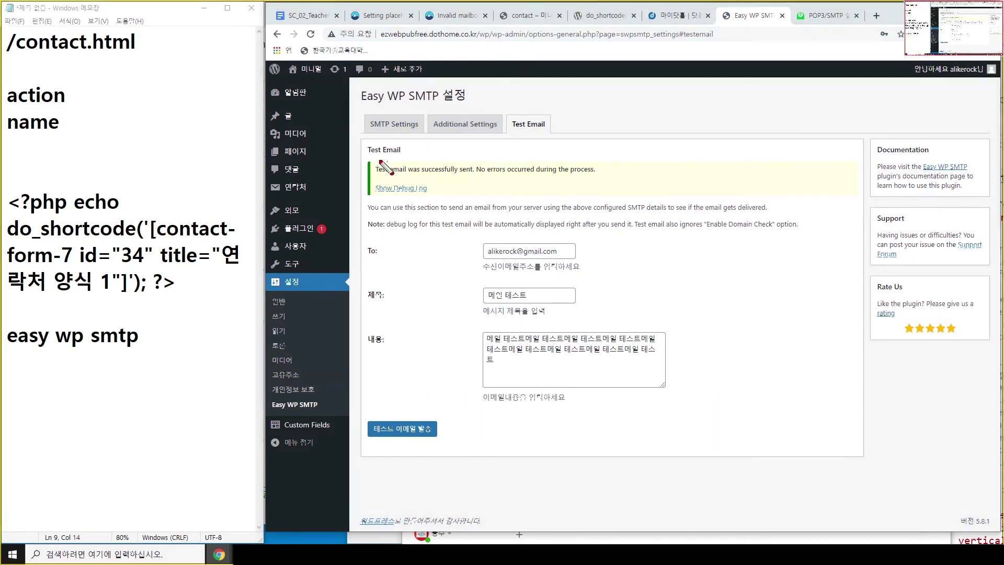
pyautogui.moveTo(357, 155); pyautogui.dragTo(491, 185)
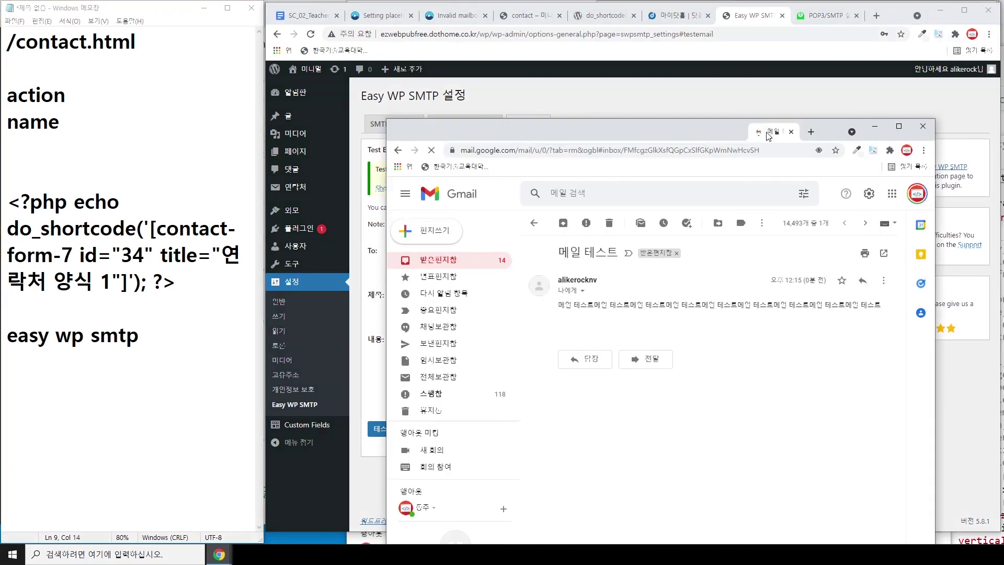
# Step: Reattach the Gmail tab showing the received '메일 테스트' message to the browser window
pyautogui.moveTo(768, 136); pyautogui.dragTo(768, 137)
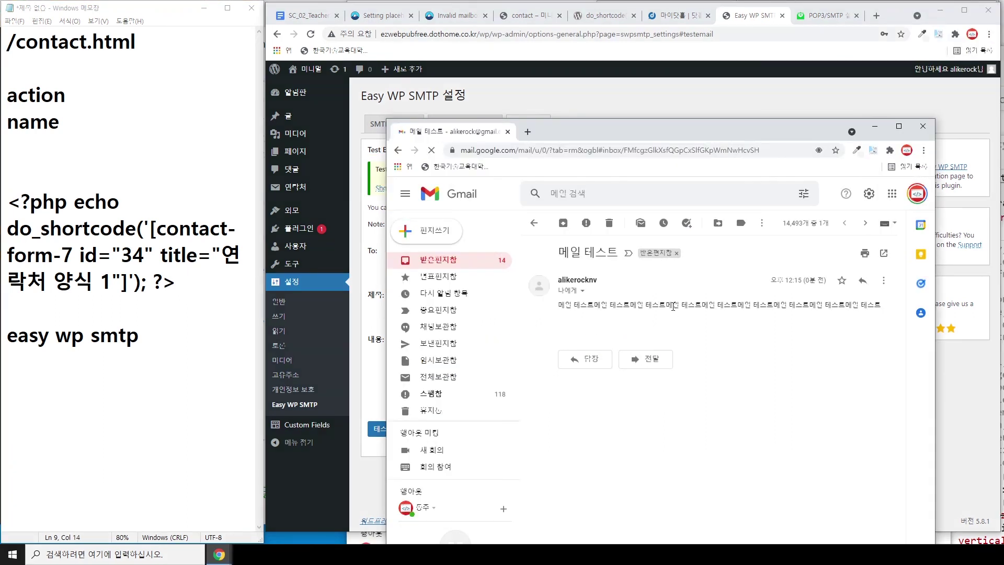